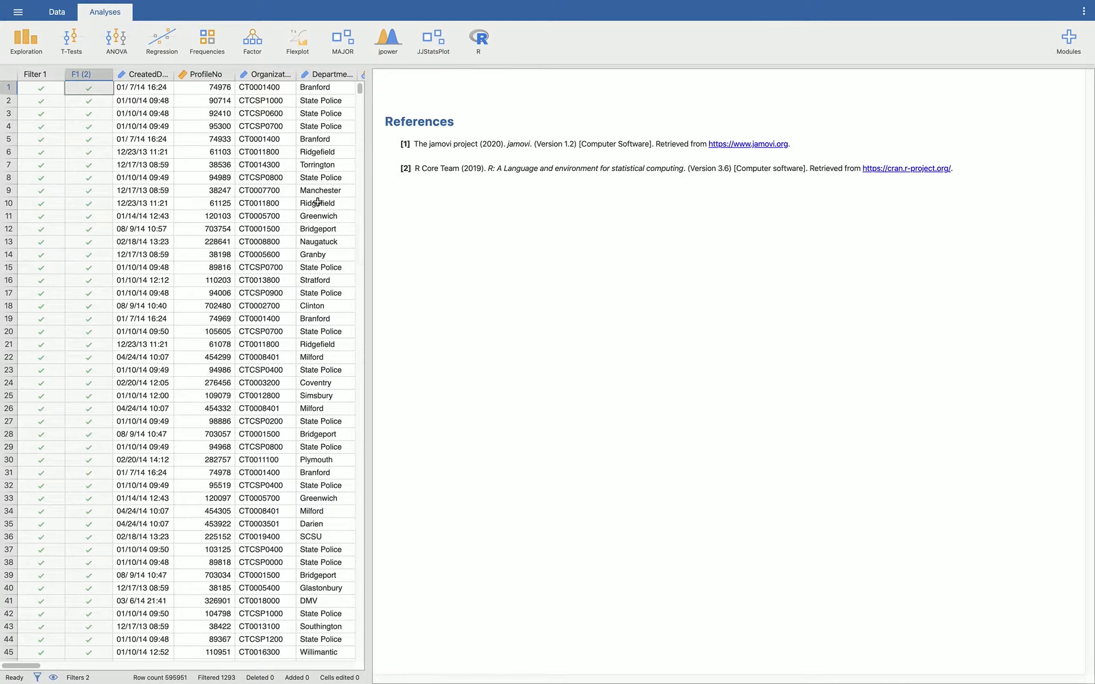
# Step: Review the row filter conditions applied to SubjectAge in the dataset
pyautogui.click(56, 13)
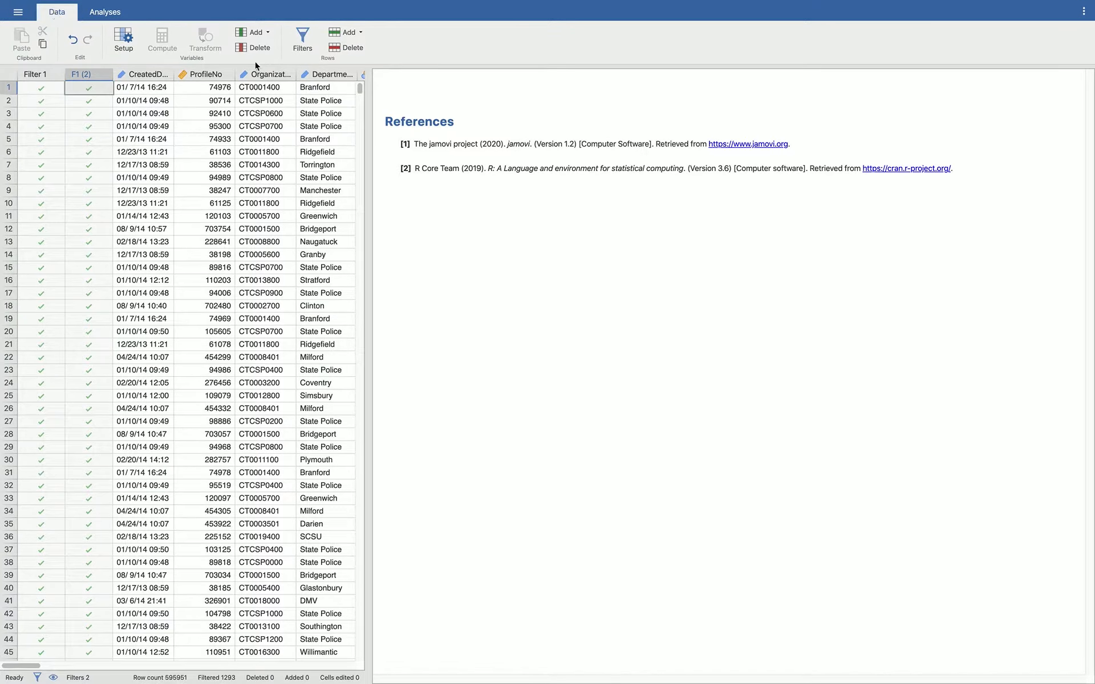
pyautogui.click(297, 38)
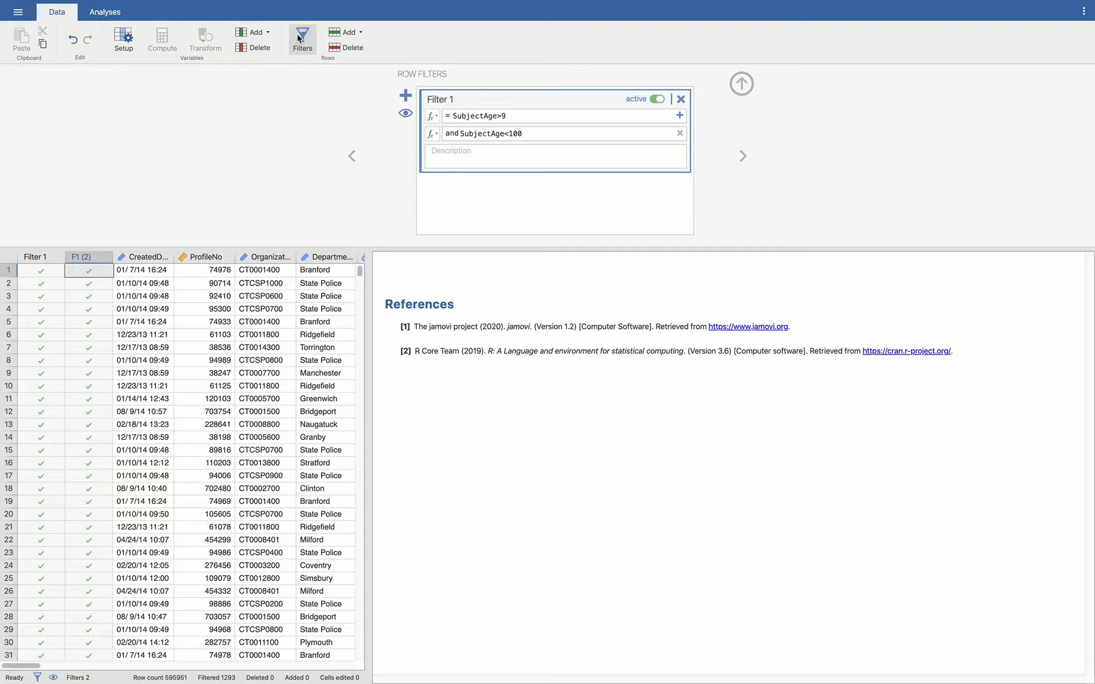
pyautogui.click(121, 14)
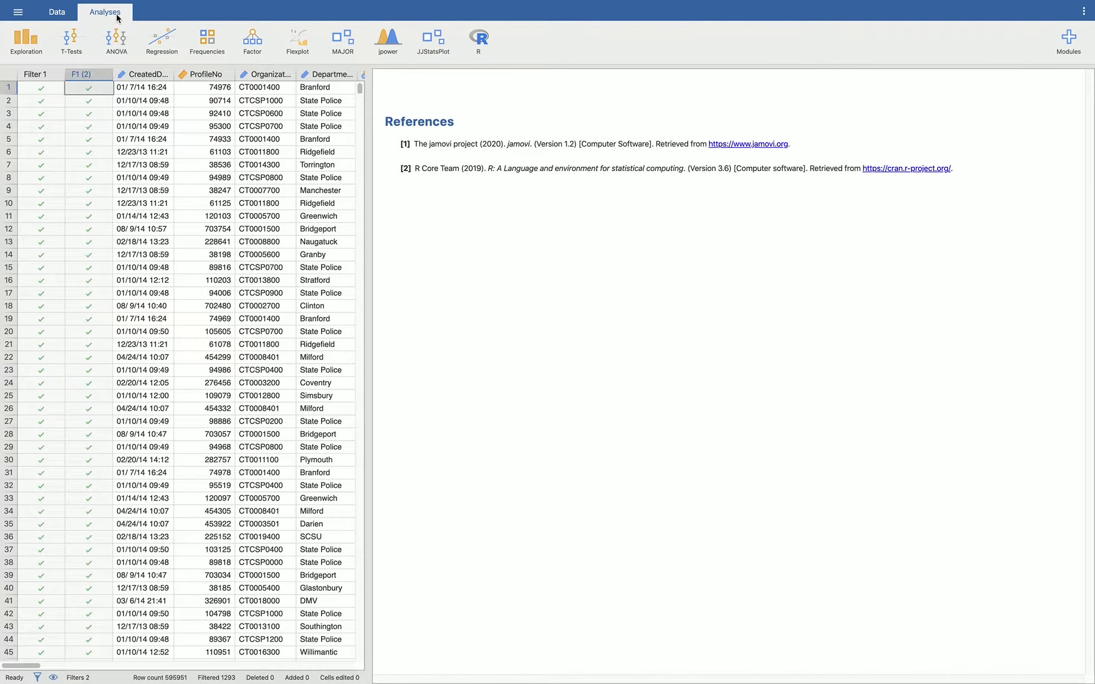
# Step: Create a Descriptives analysis with SubjectAge as its variable
pyautogui.click(27, 38)
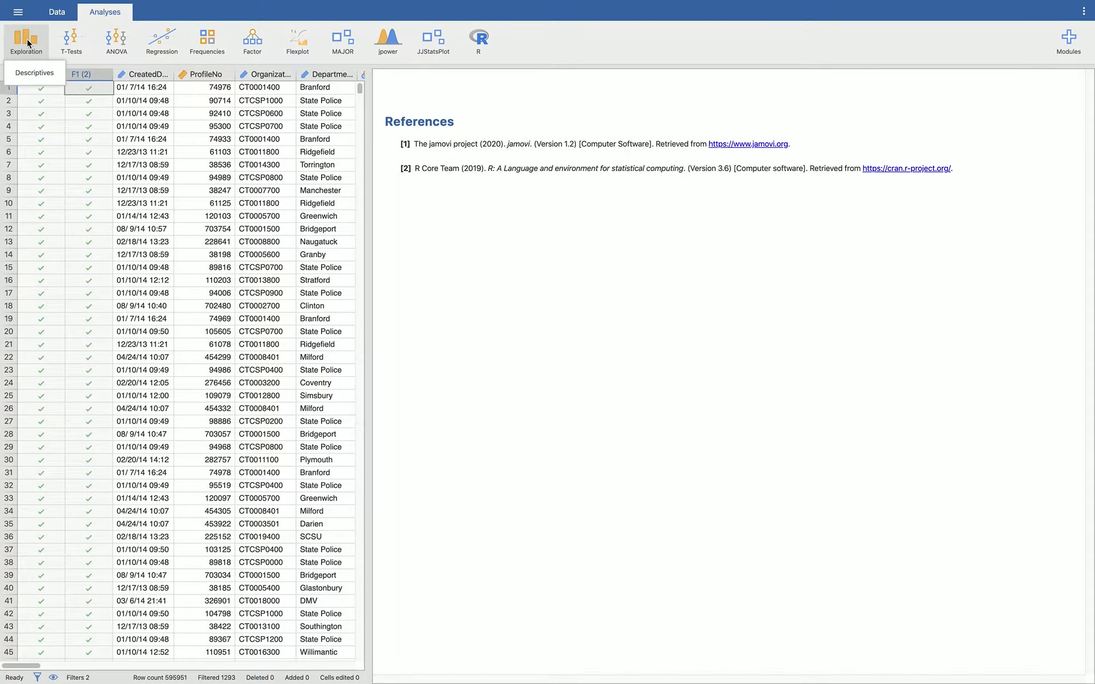
pyautogui.click(27, 77)
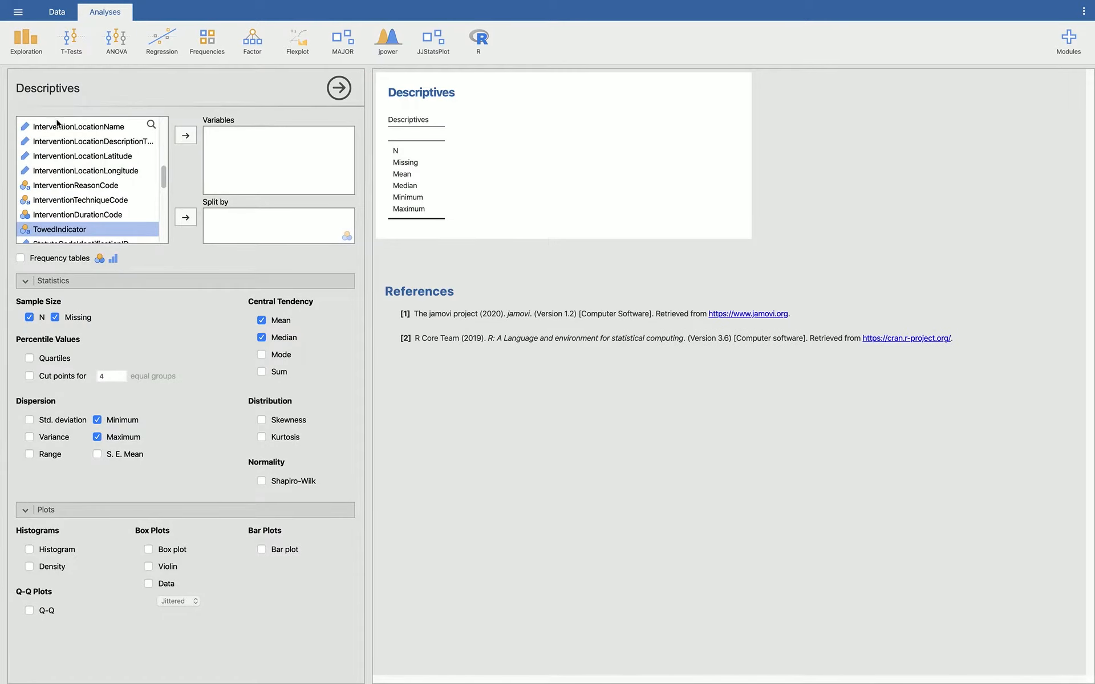
pyautogui.scroll(10, 87, 185)
pyautogui.scroll(-5, 87, 187)
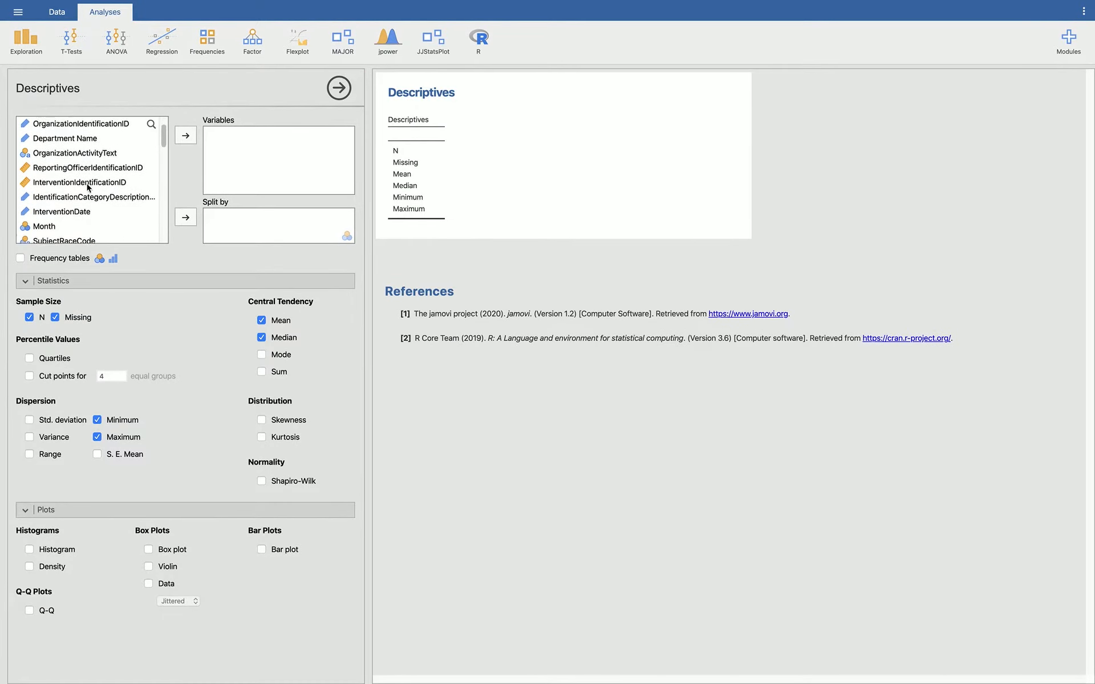
pyautogui.click(75, 201)
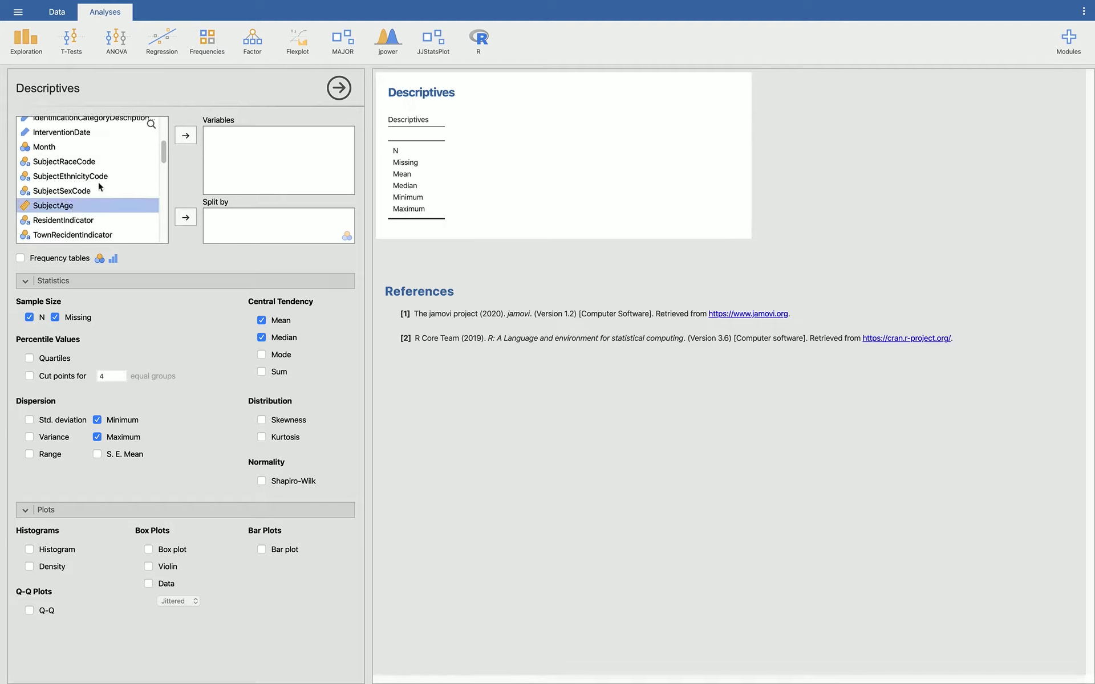
pyautogui.click(185, 137)
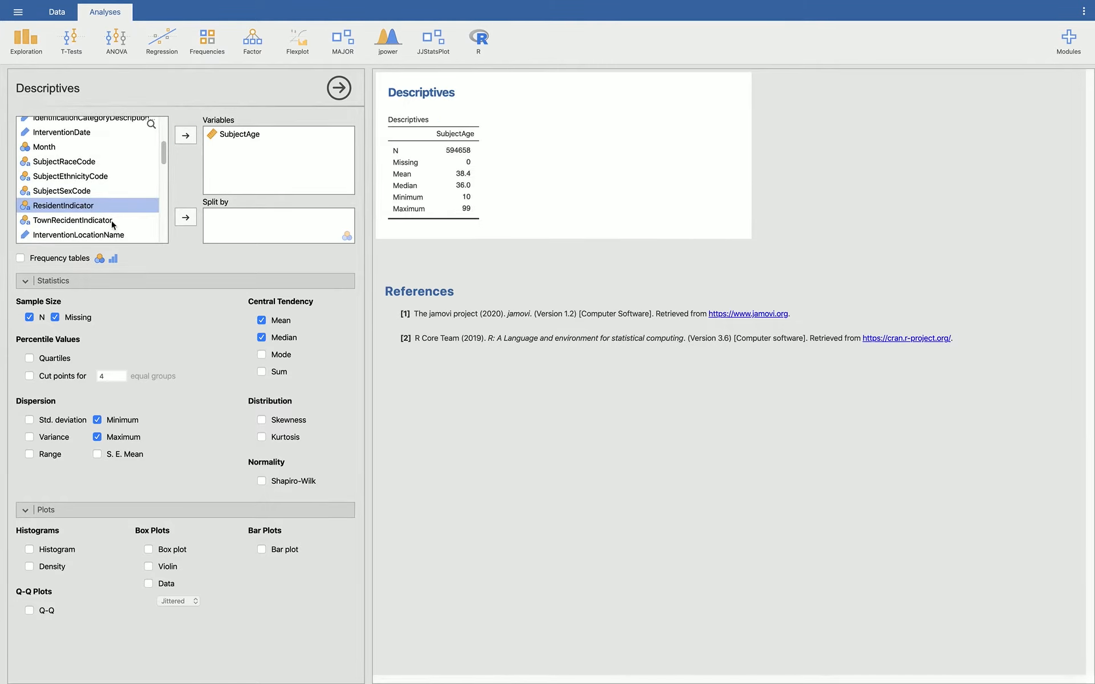
pyautogui.click(22, 282)
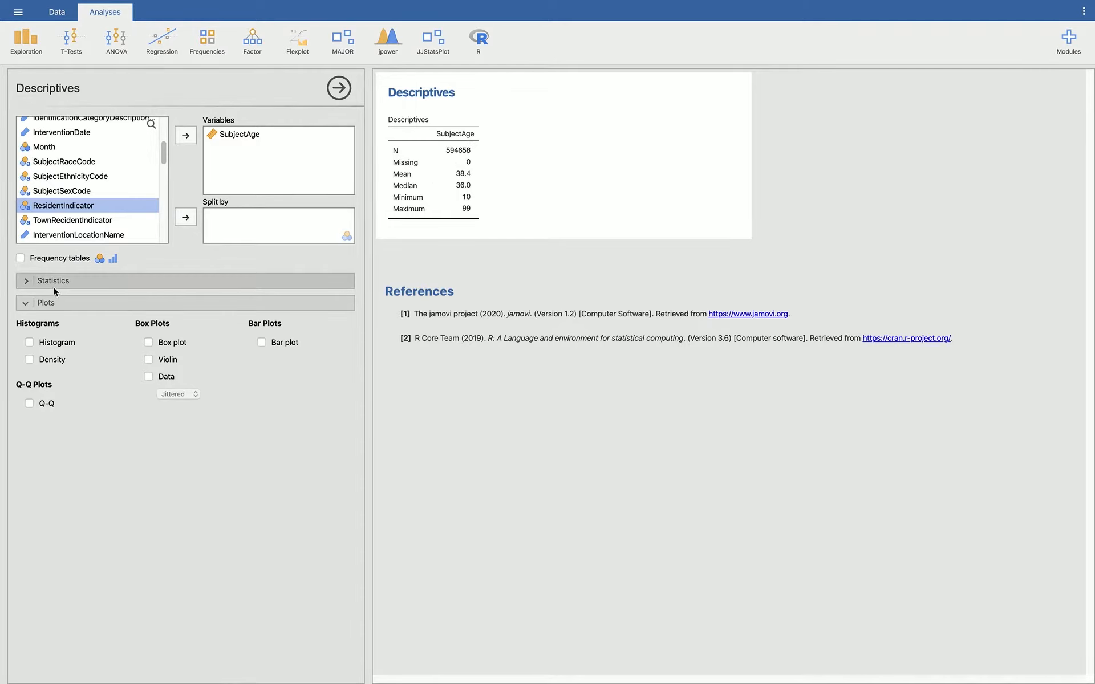
pyautogui.click(27, 282)
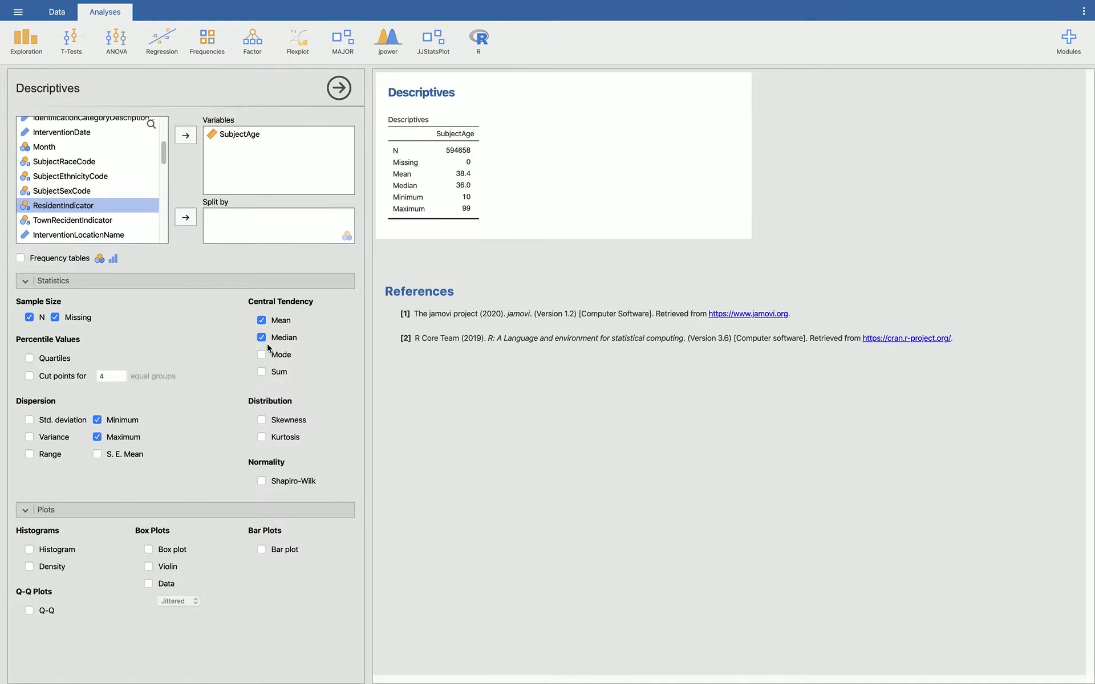
pyautogui.click(29, 282)
pyautogui.click(29, 283)
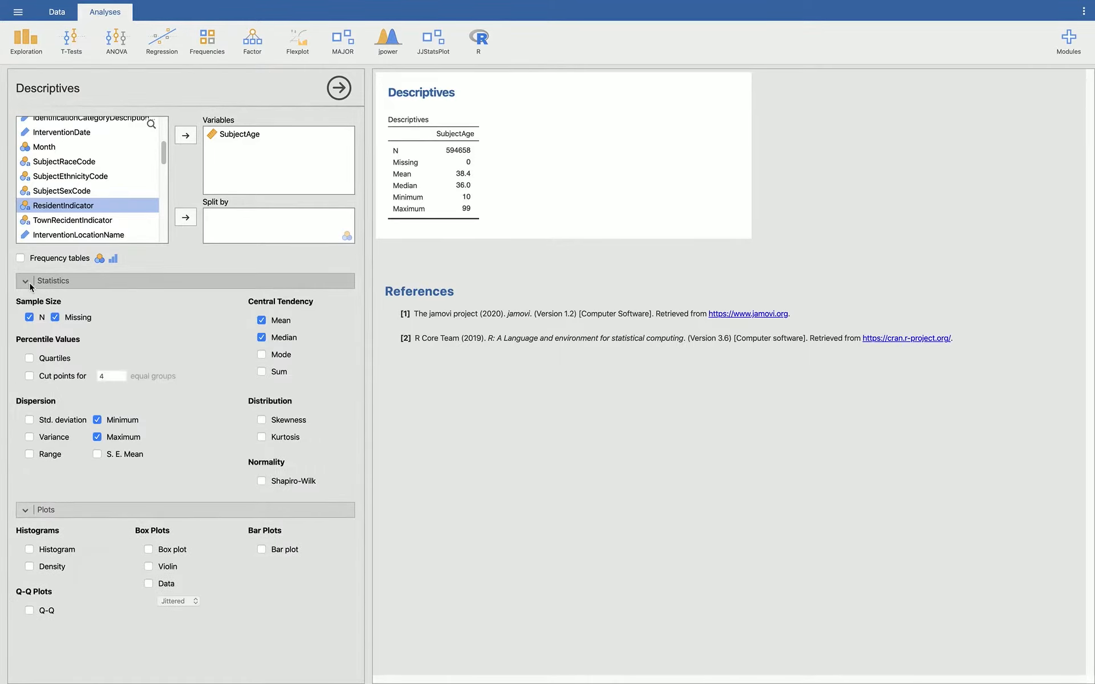
pyautogui.click(29, 282)
pyautogui.click(30, 283)
pyautogui.click(30, 282)
pyautogui.click(29, 282)
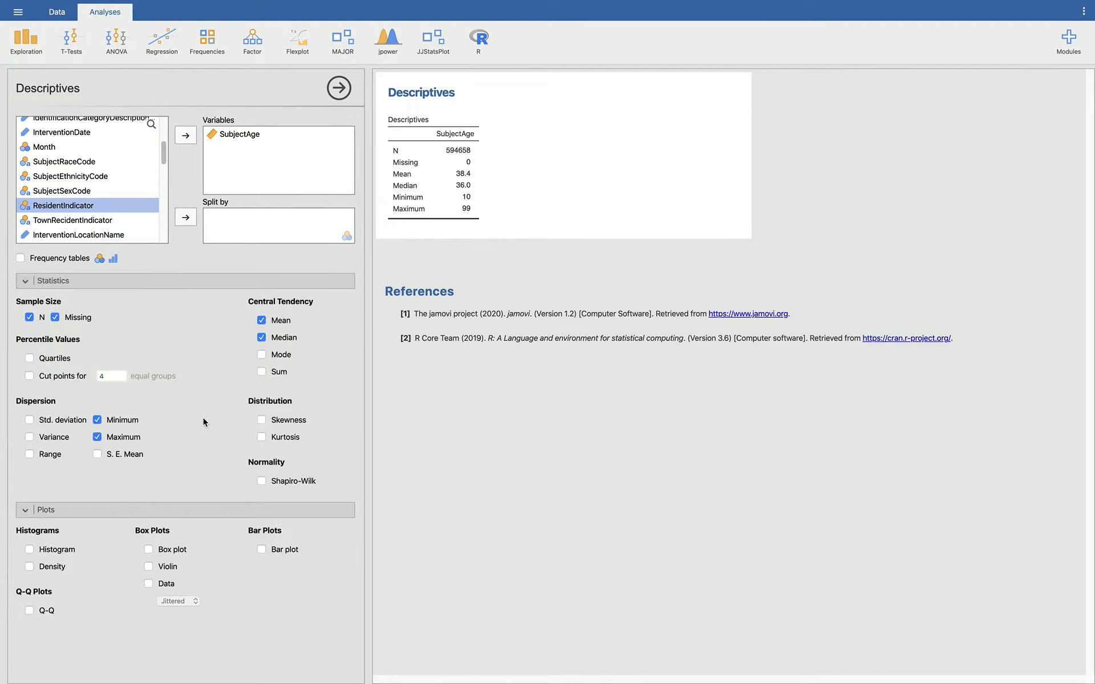
# Step: Include the mode and standard deviation in the SubjectAge descriptives, and leave out the minimum and maximum
pyautogui.click(260, 356)
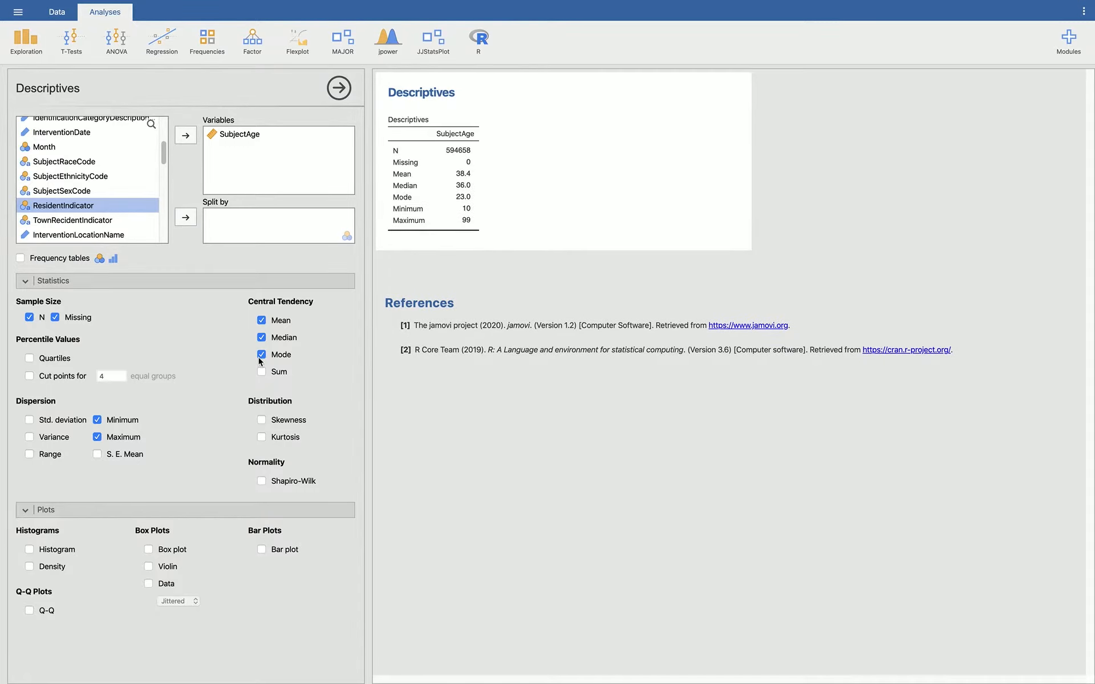
pyautogui.click(97, 420)
pyautogui.click(97, 438)
pyautogui.click(29, 420)
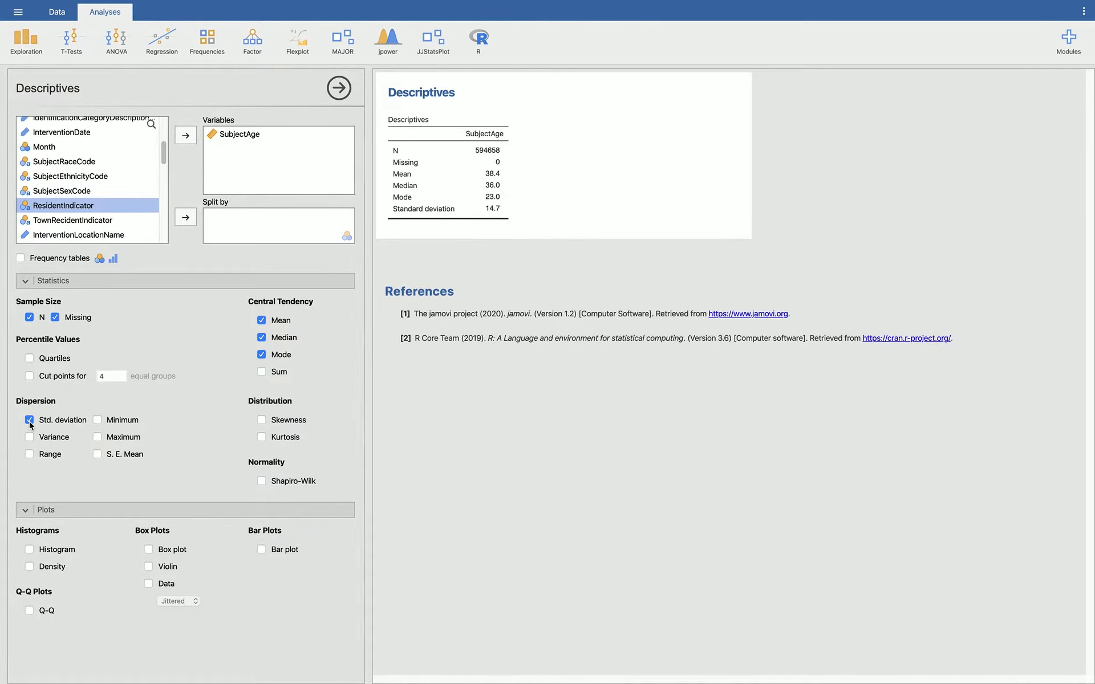
pyautogui.click(29, 437)
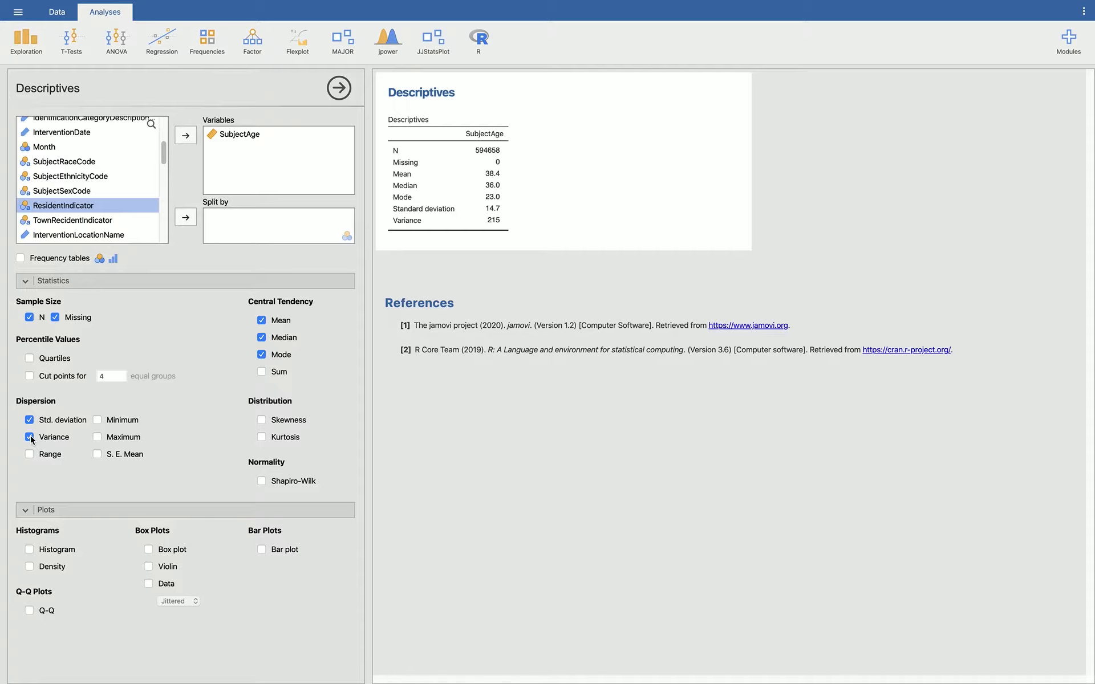
pyautogui.click(31, 437)
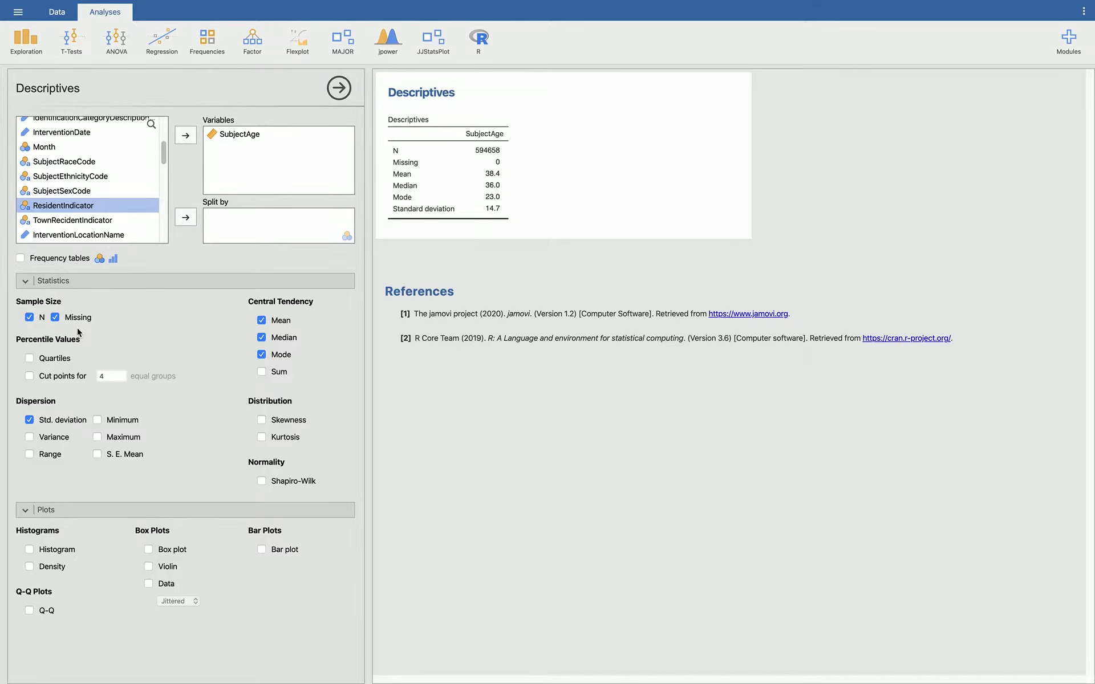
# Step: Add a histogram and a density plot for SubjectAge to the Descriptives analysis
pyautogui.click(28, 512)
pyautogui.click(27, 513)
pyautogui.click(27, 513)
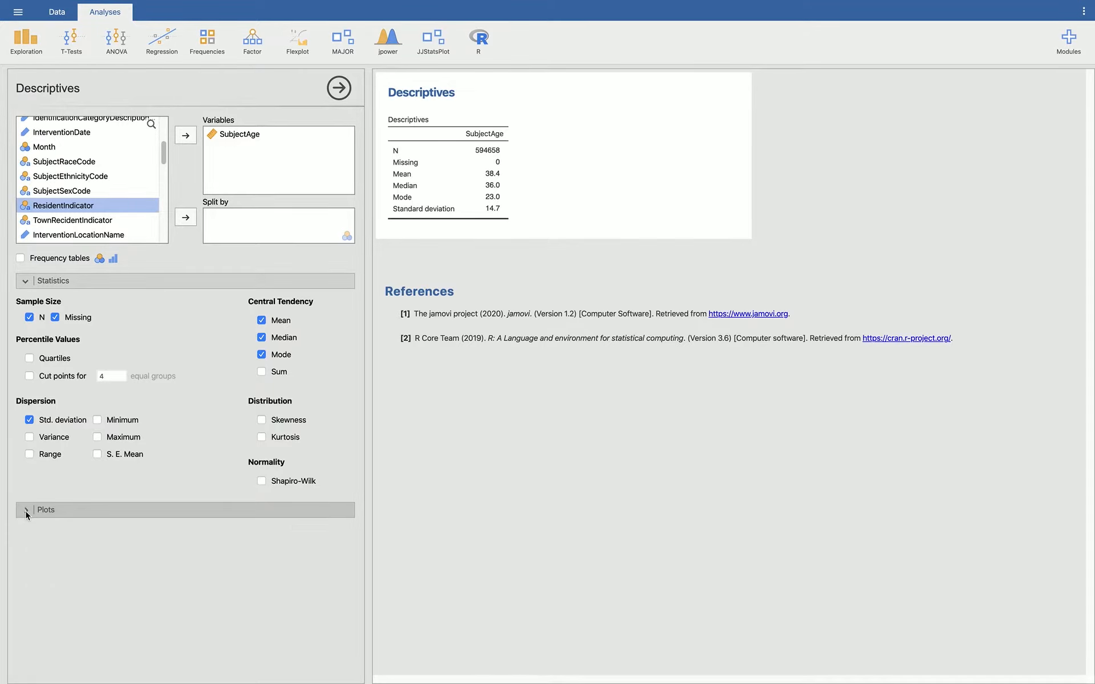
pyautogui.click(27, 513)
pyautogui.click(30, 549)
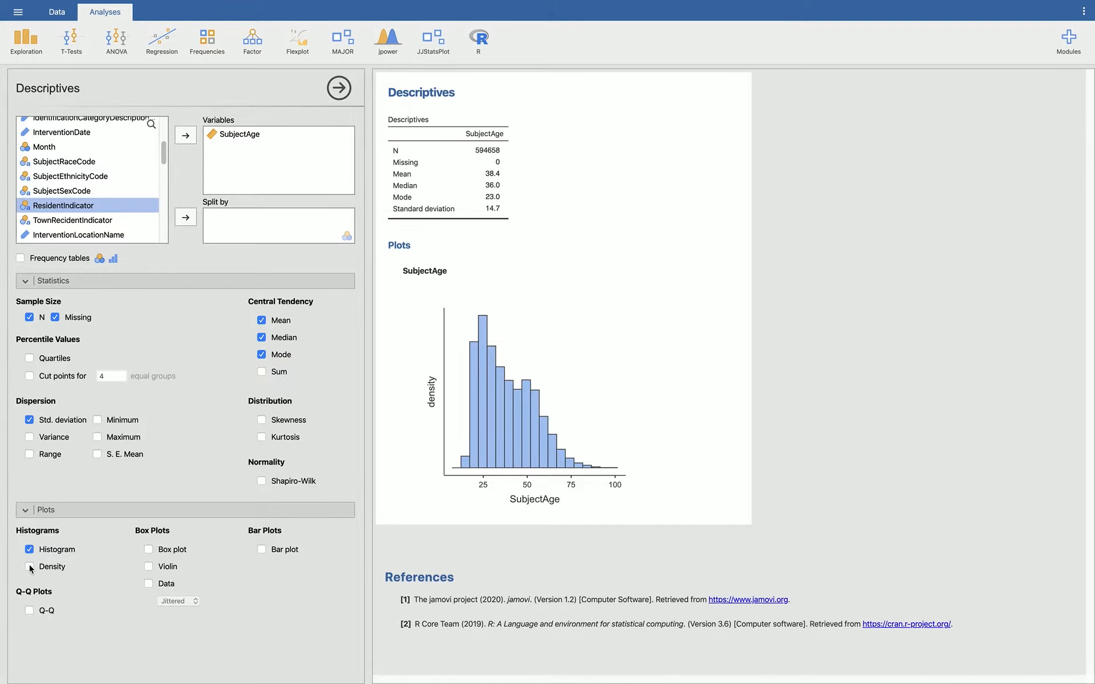
pyautogui.click(29, 567)
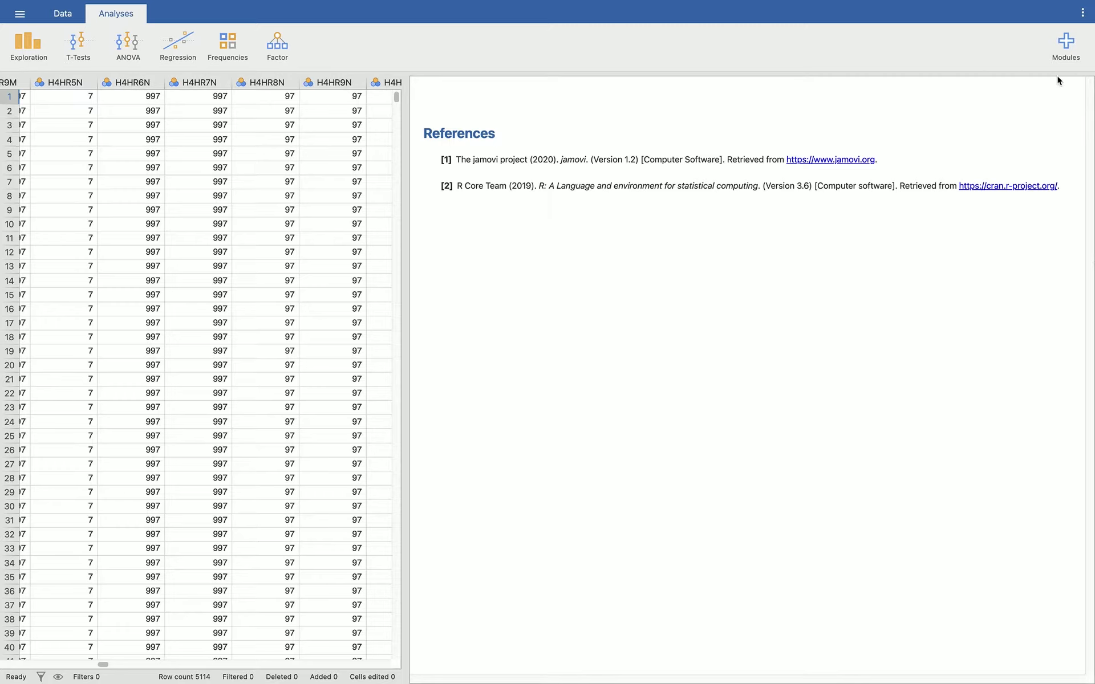
# Step: Install the module "flexplot - Graphically Based Data Analysis" from the jamovi library and close the library
pyautogui.click(1067, 45)
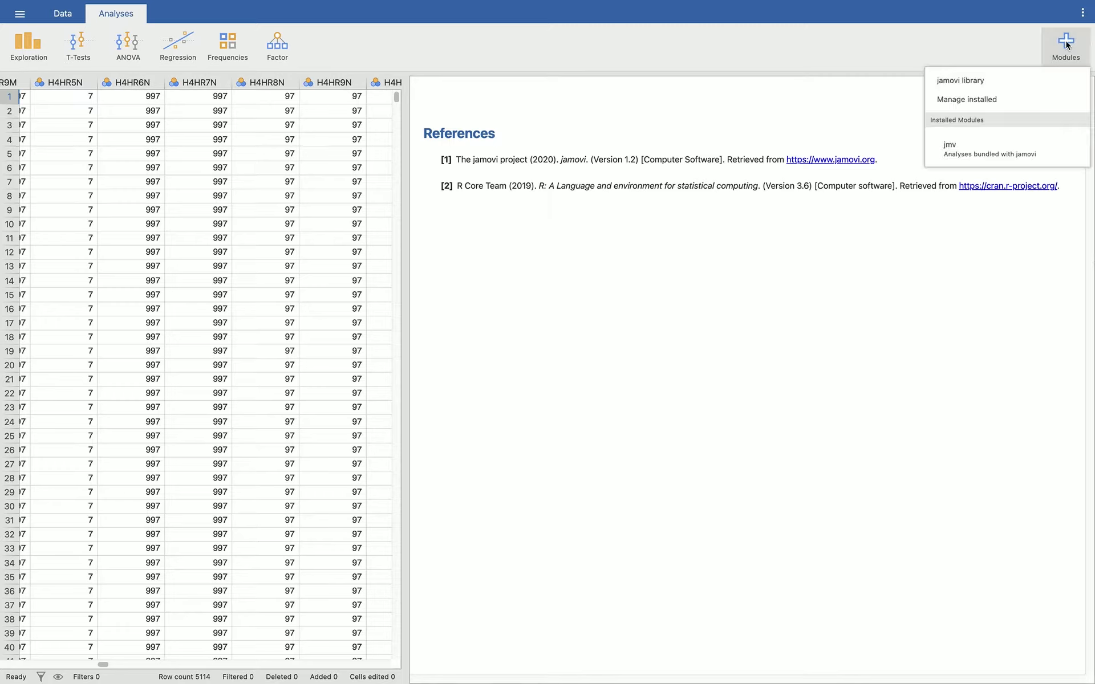
pyautogui.click(1001, 79)
pyautogui.scroll(-10, 627, 337)
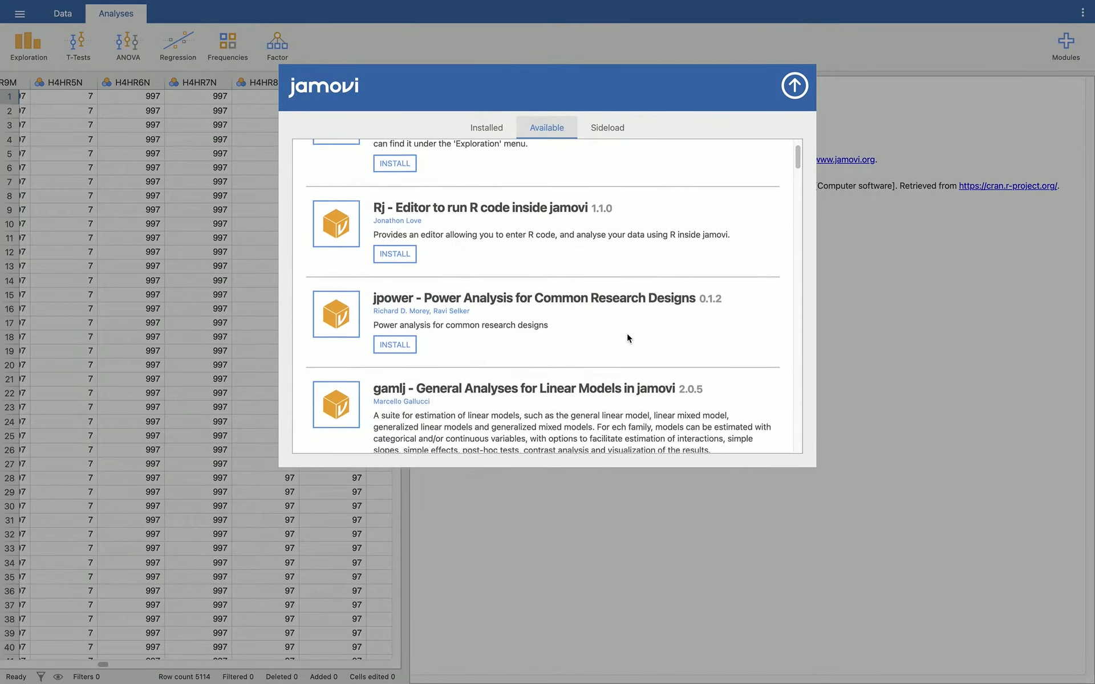
pyautogui.scroll(-10, 628, 336)
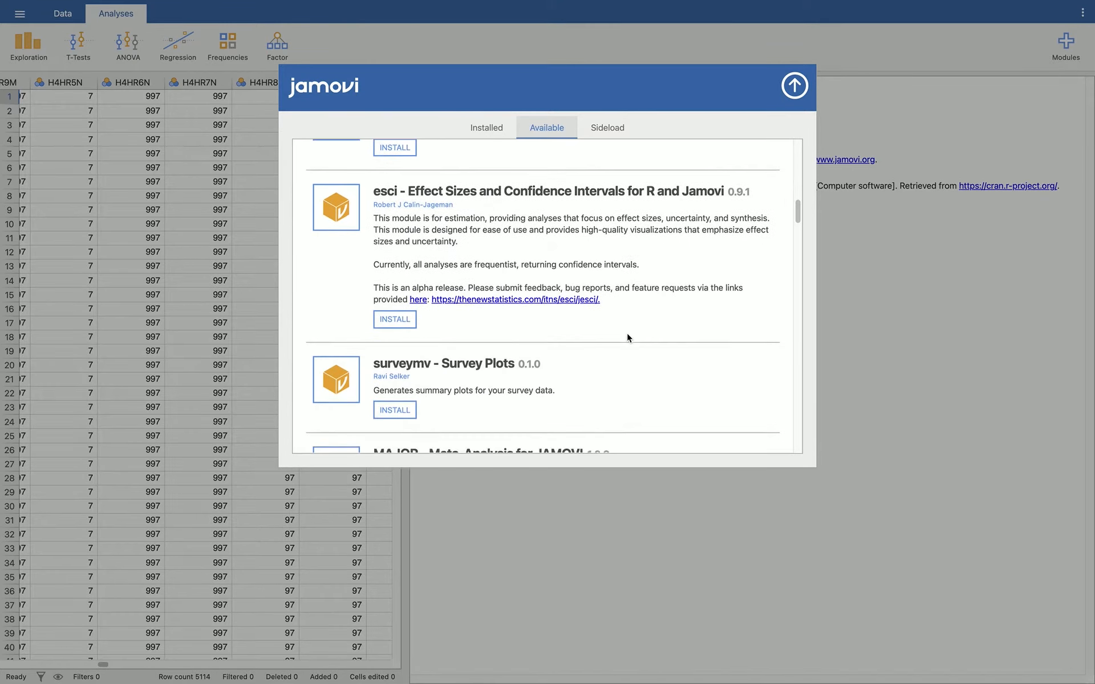
pyautogui.scroll(-8, 628, 339)
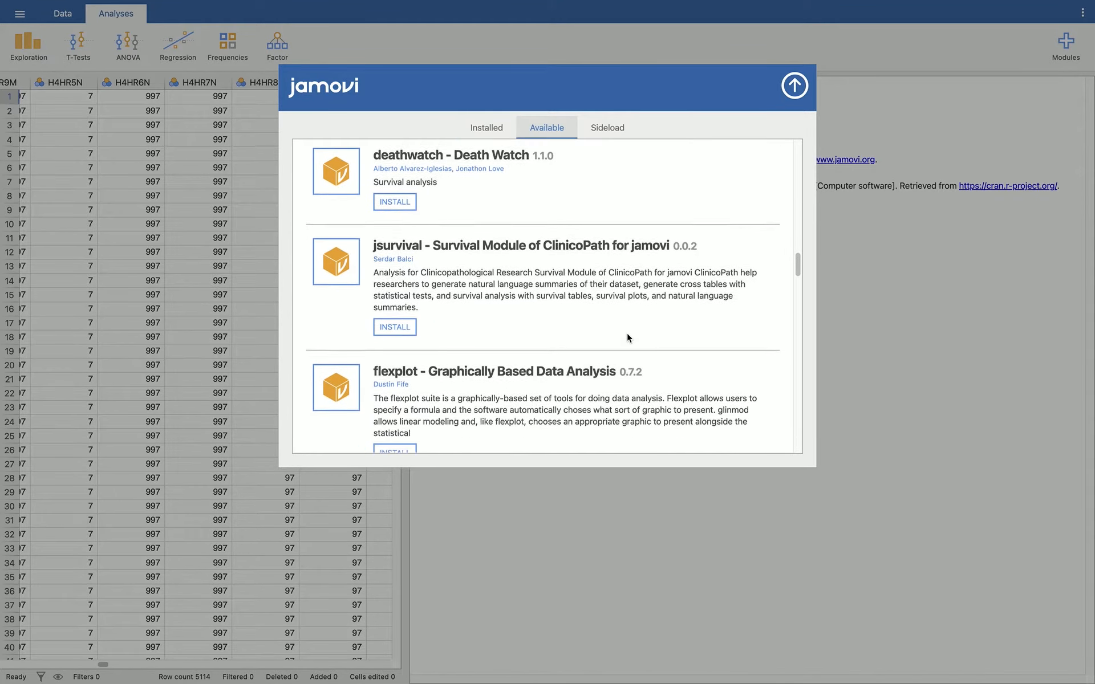
pyautogui.click(387, 260)
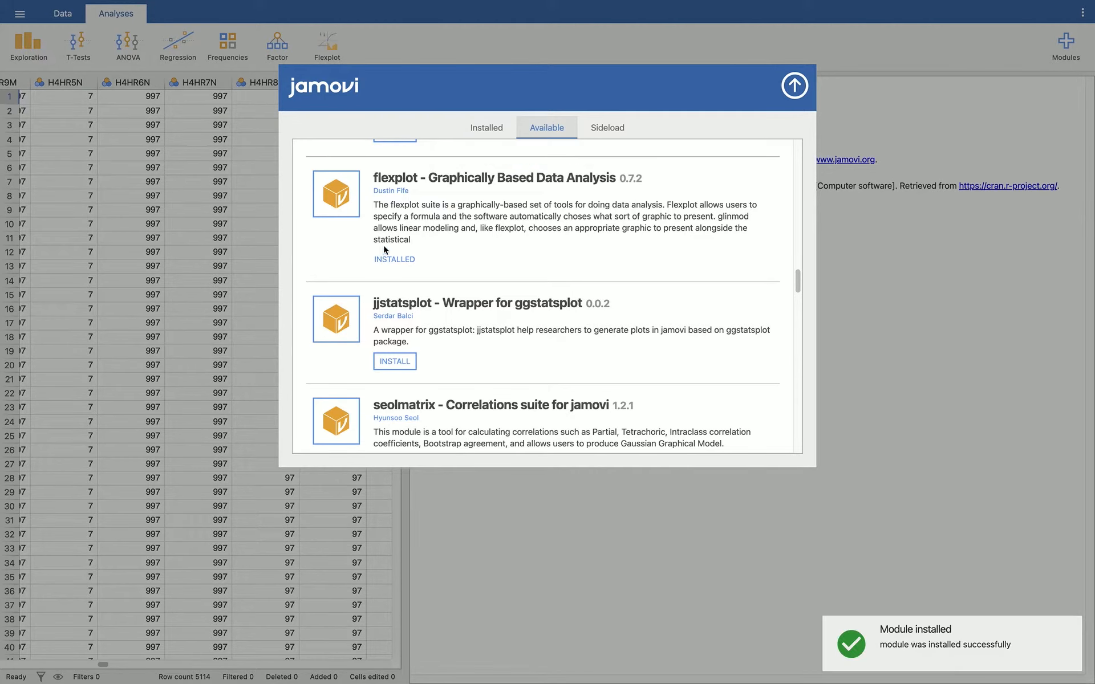
pyautogui.click(795, 86)
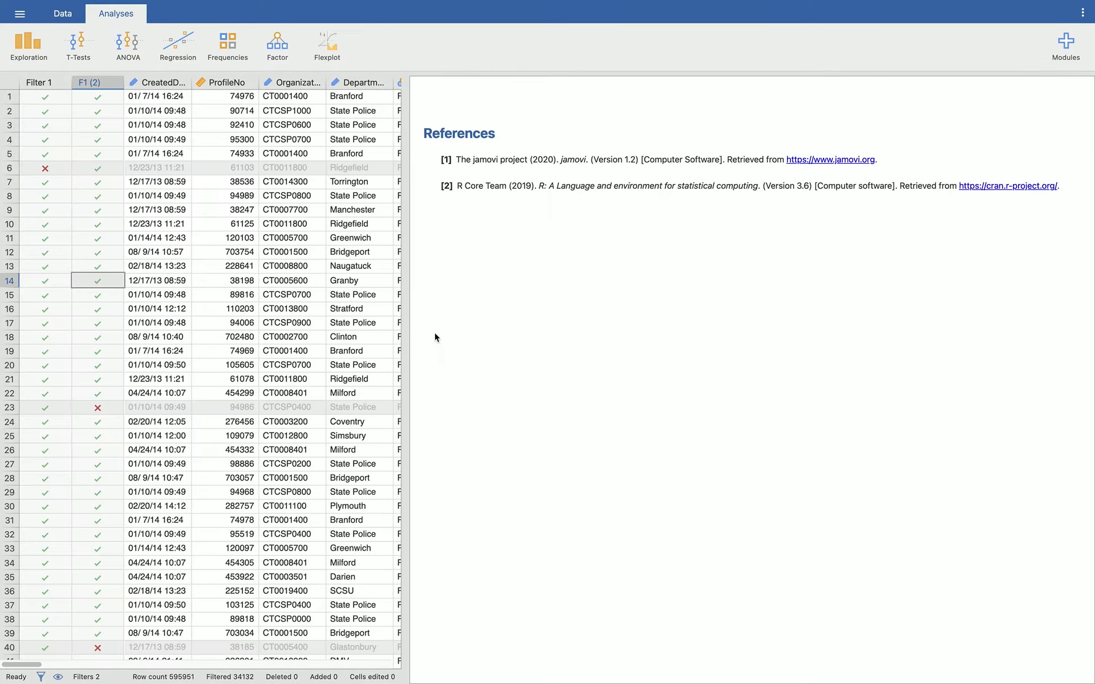
# Step: Create a Flexplot analysis with SubjectRaceCode as the predictor variable
pyautogui.click(333, 49)
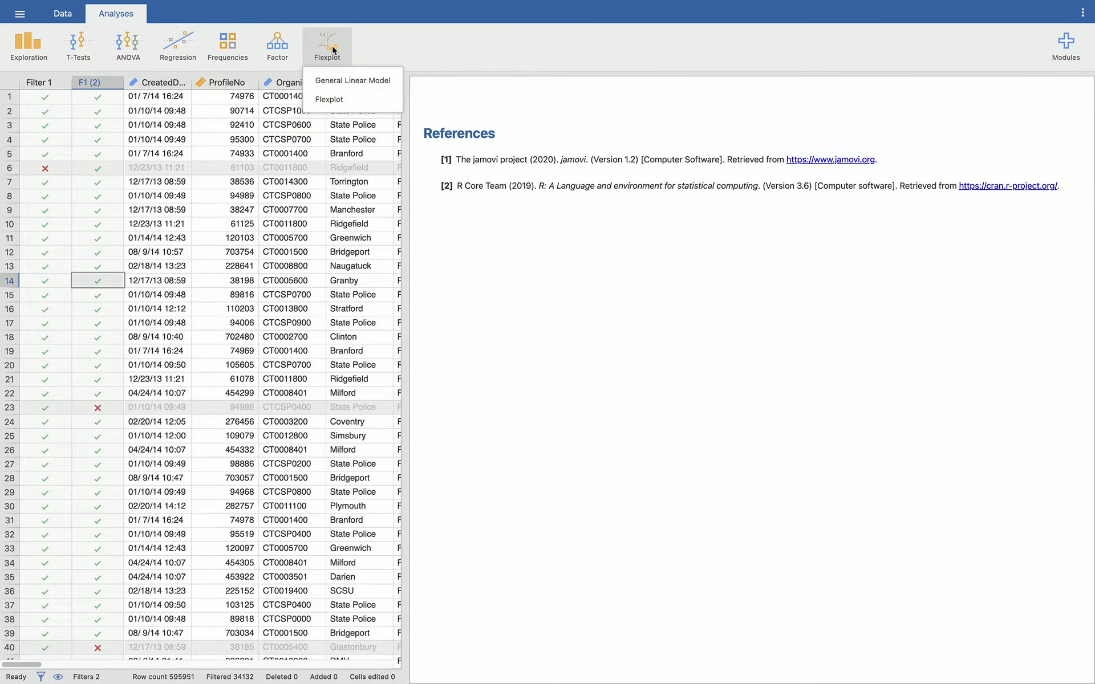
pyautogui.click(336, 99)
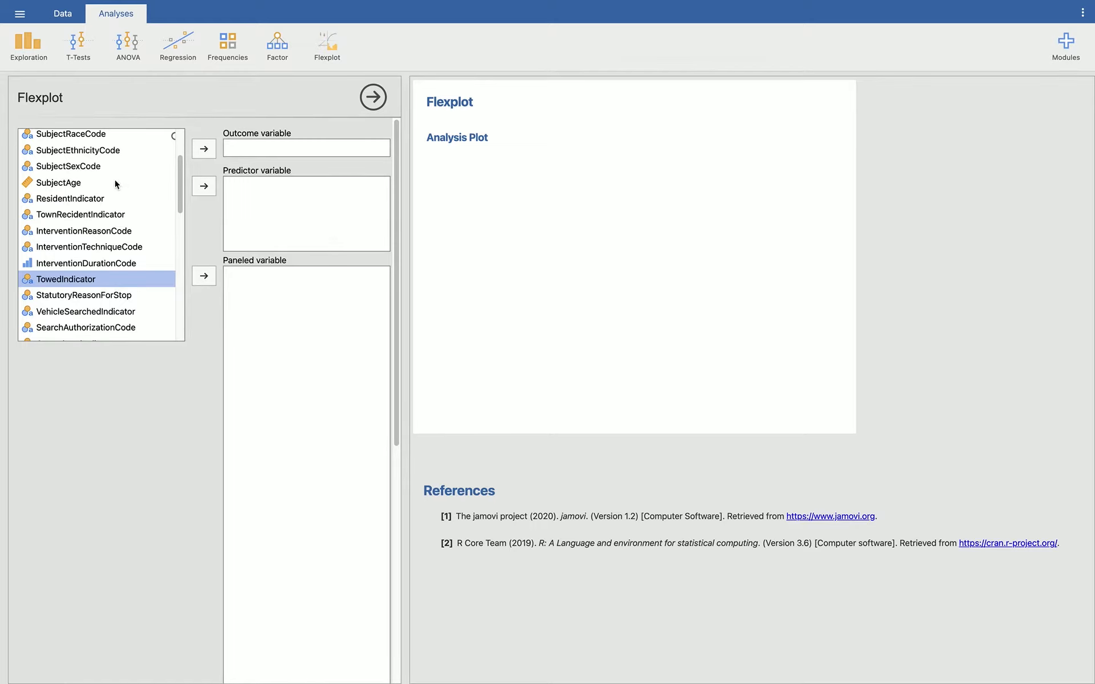
pyautogui.scroll(2, 116, 182)
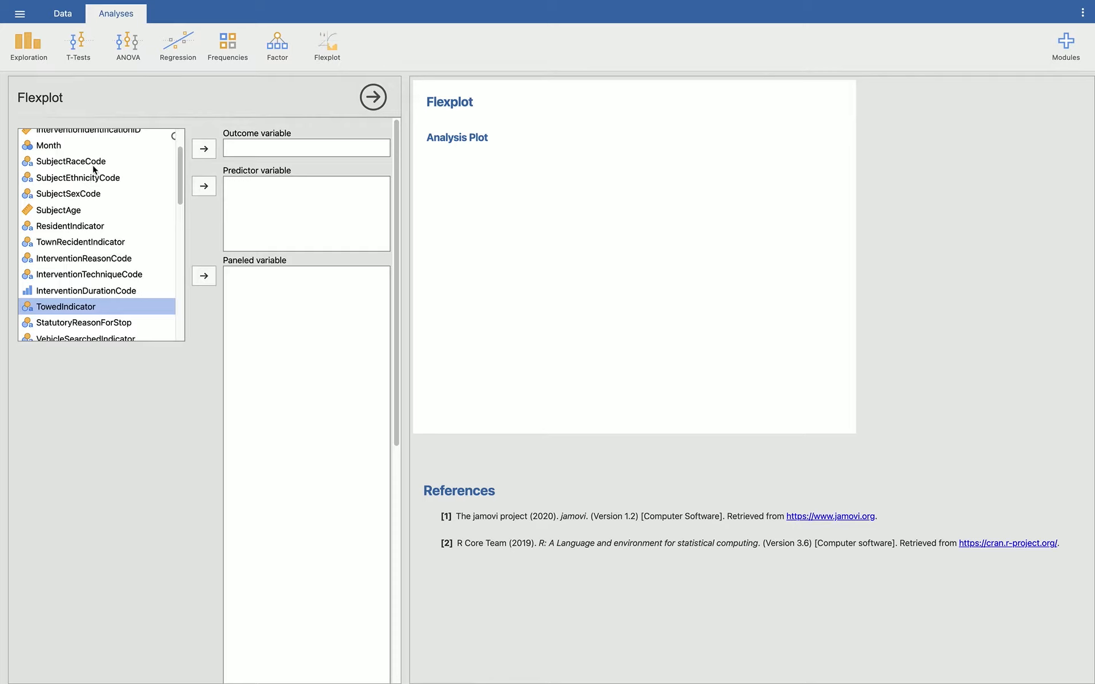
pyautogui.click(93, 163)
pyautogui.click(204, 185)
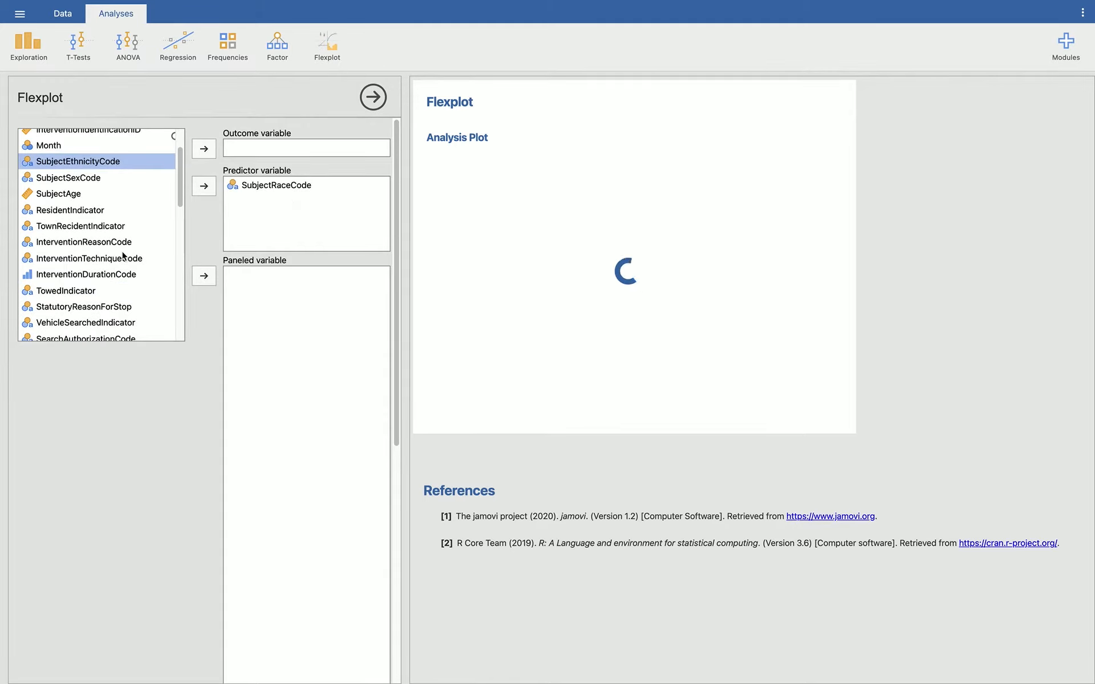
# Step: Set InterventionDurationCode as the outcome variable of the Flexplot analysis
pyautogui.scroll(-1, 117, 273)
pyautogui.click(112, 267)
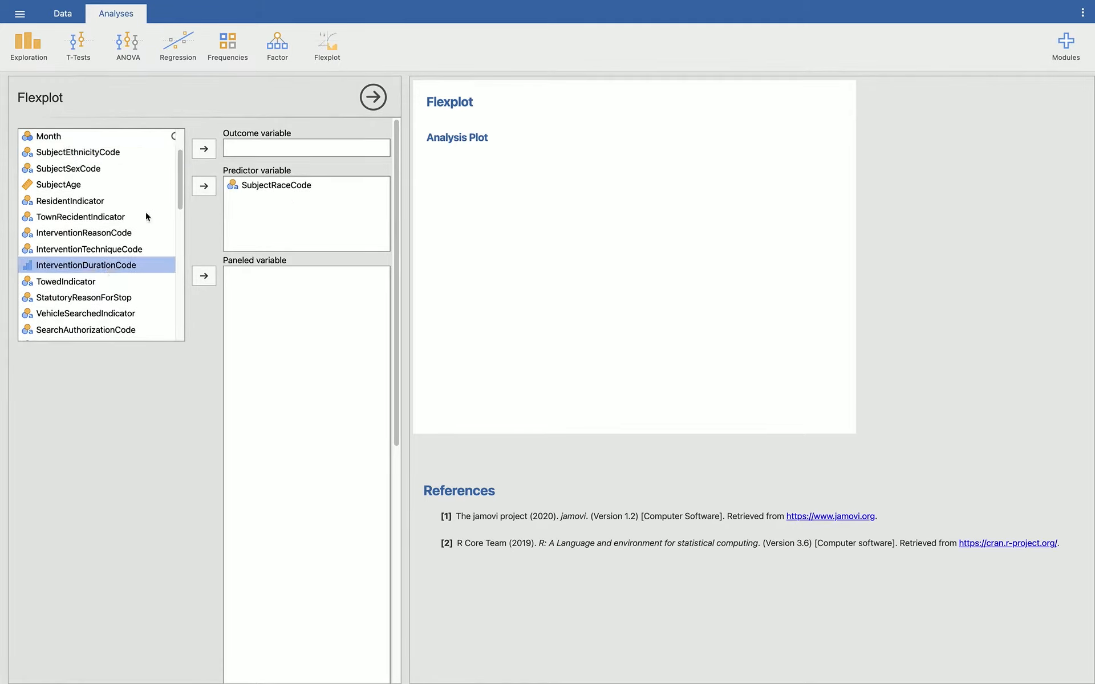
pyautogui.click(211, 149)
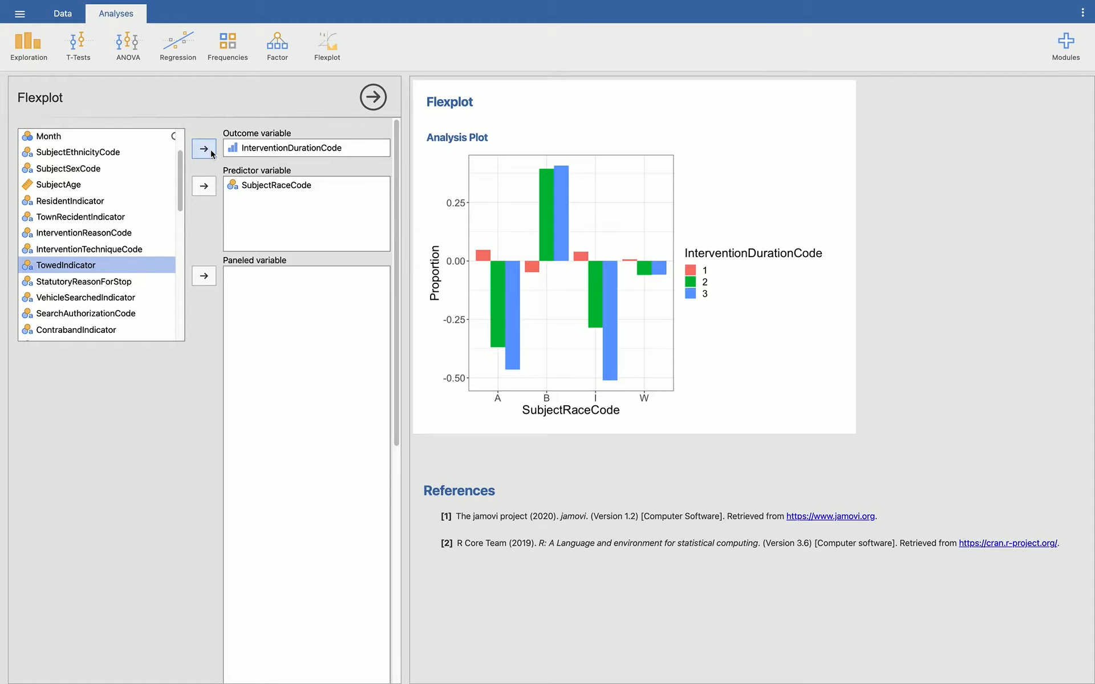
# Step: Set the Flexplot fit option for center/spread of categorical predictors to Mean + stdev
pyautogui.scroll(-10, 159, 413)
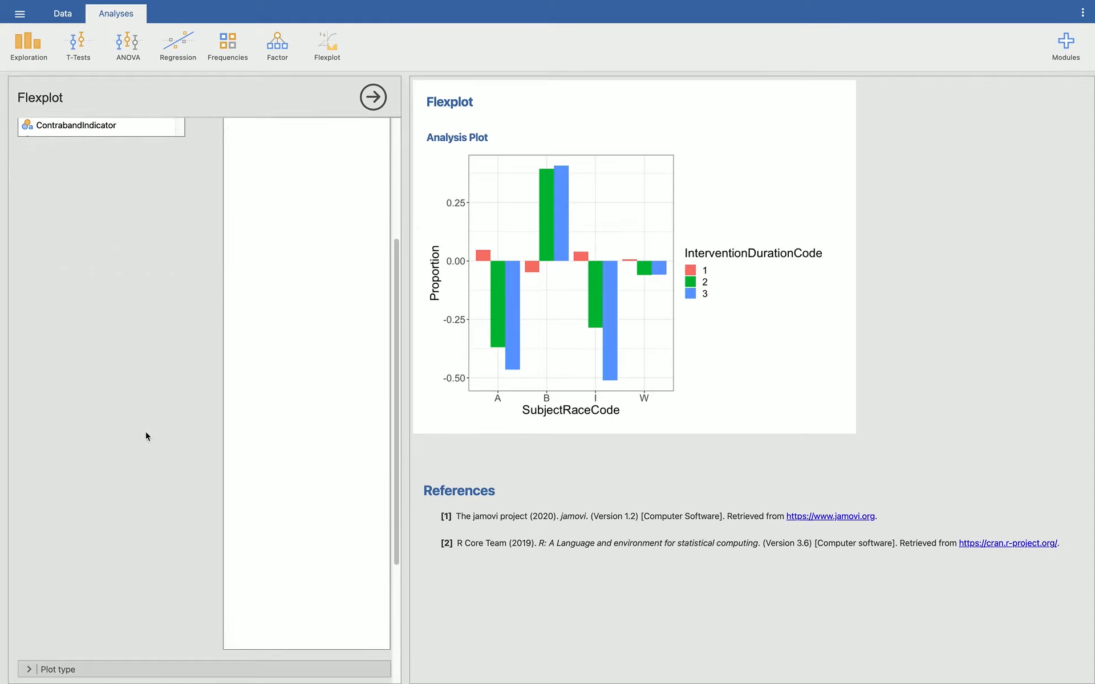
pyautogui.click(27, 494)
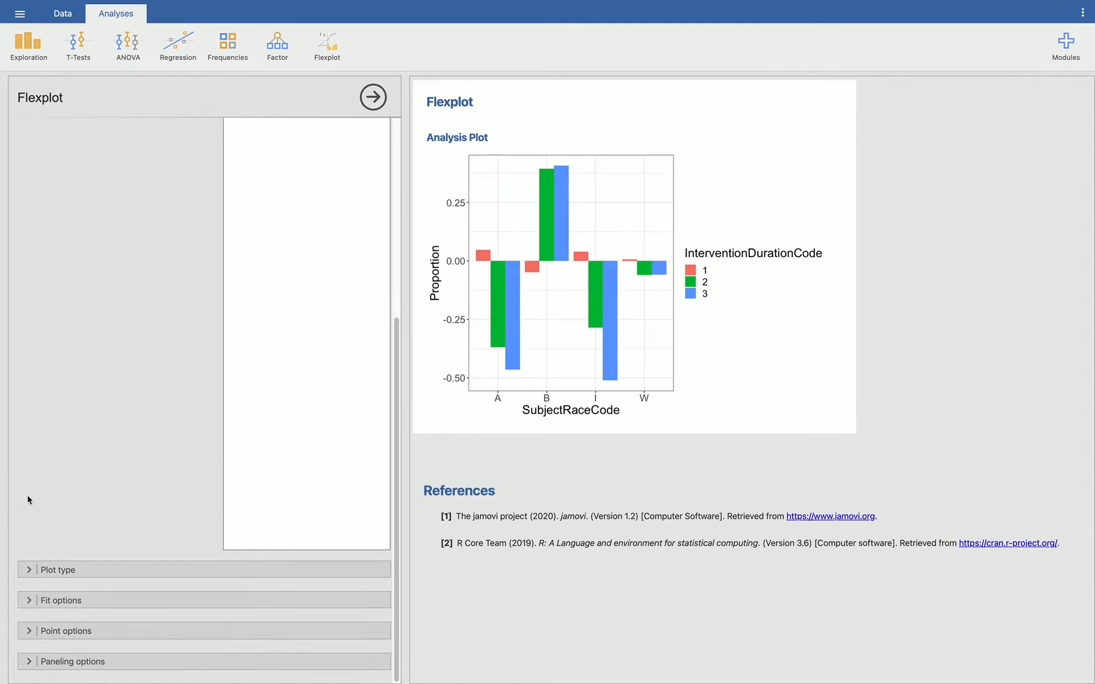
pyautogui.click(30, 570)
pyautogui.click(26, 527)
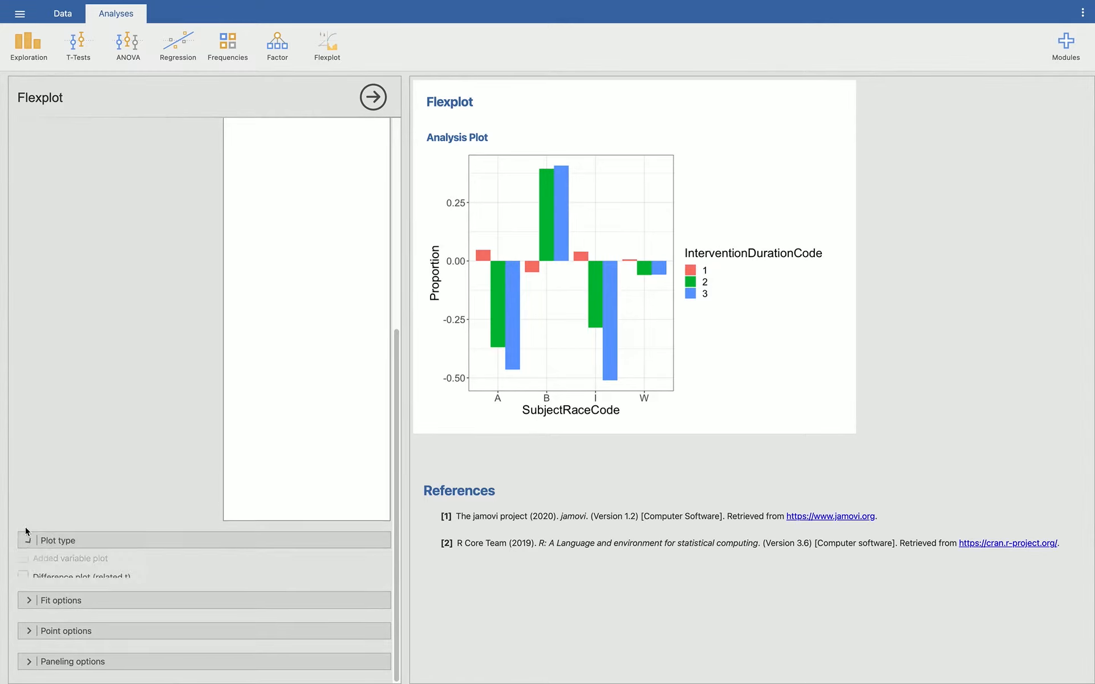
pyautogui.click(32, 594)
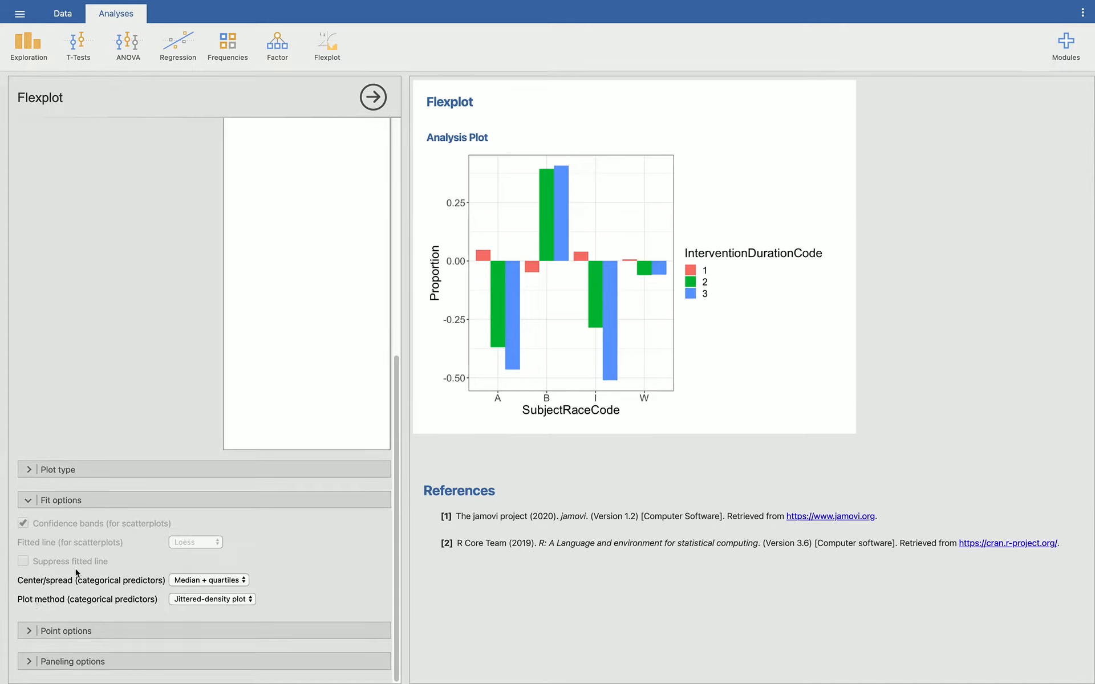
pyautogui.click(211, 581)
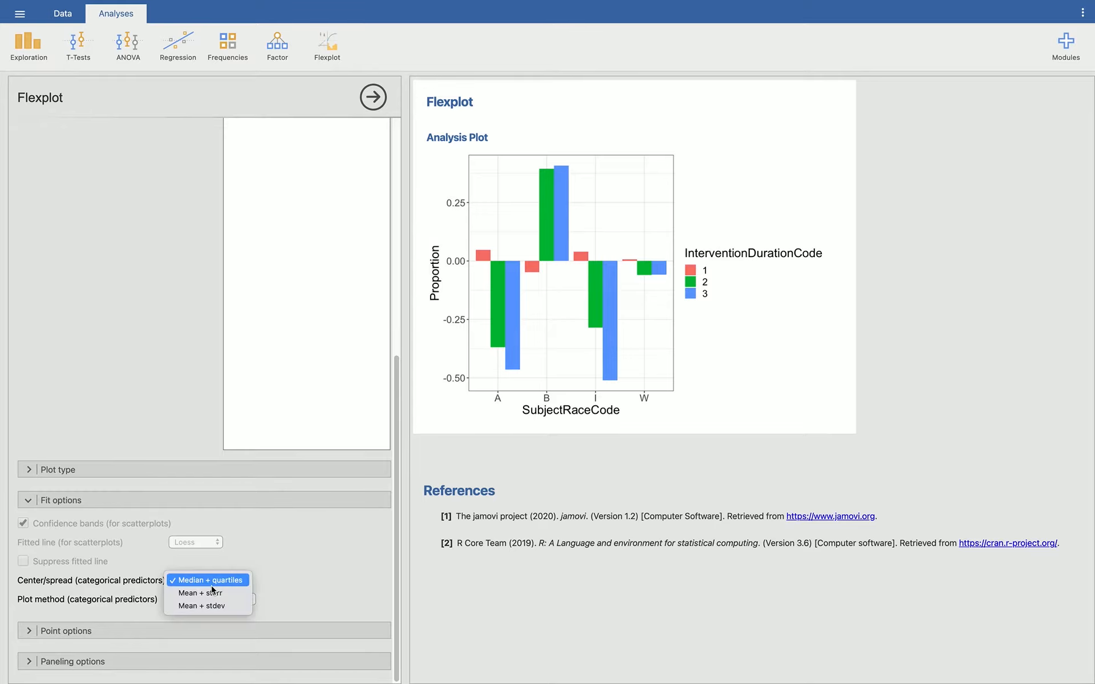
pyautogui.click(209, 607)
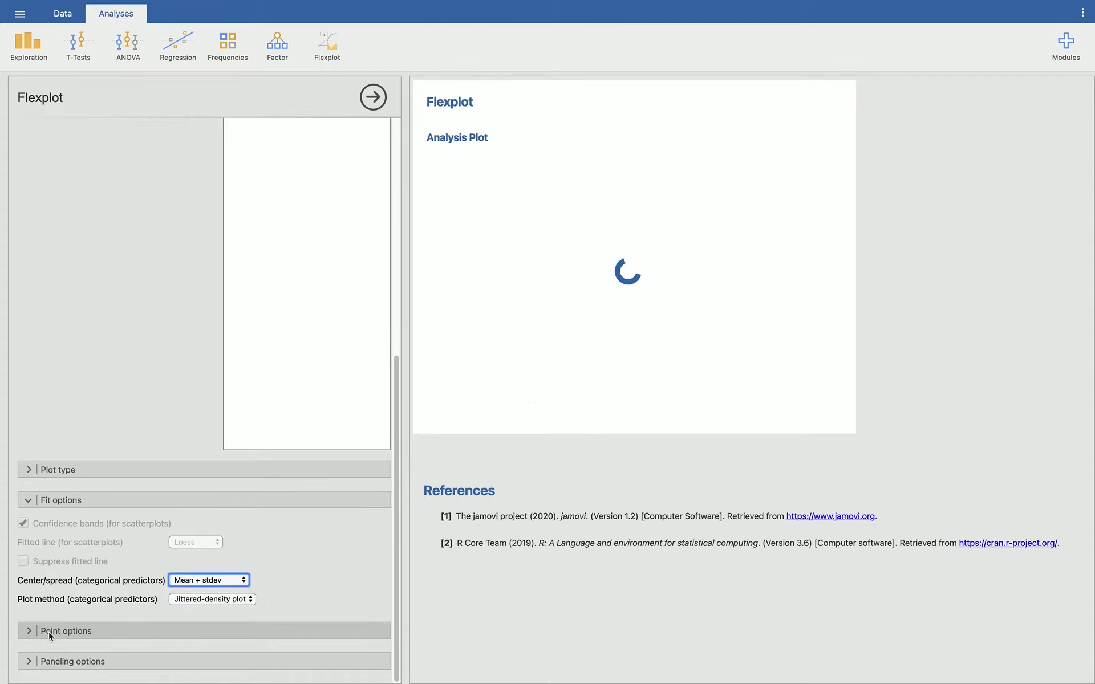
pyautogui.click(26, 500)
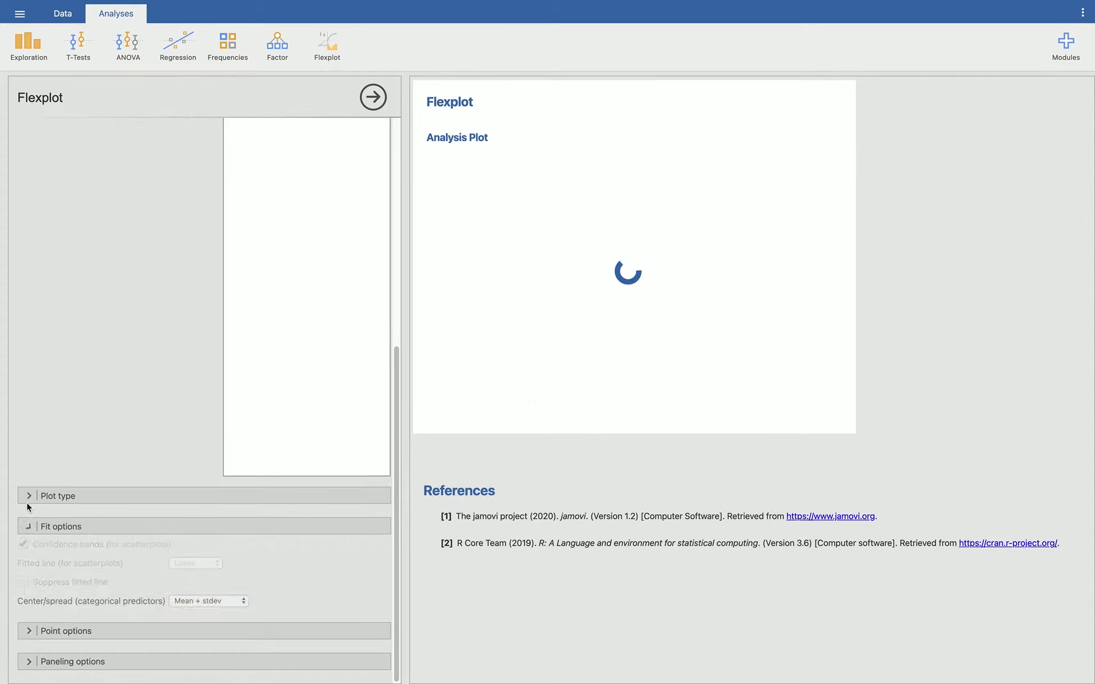
# Step: Review the available point options and paneling options of the Flexplot analysis, leaving both sections collapsed
pyautogui.click(30, 629)
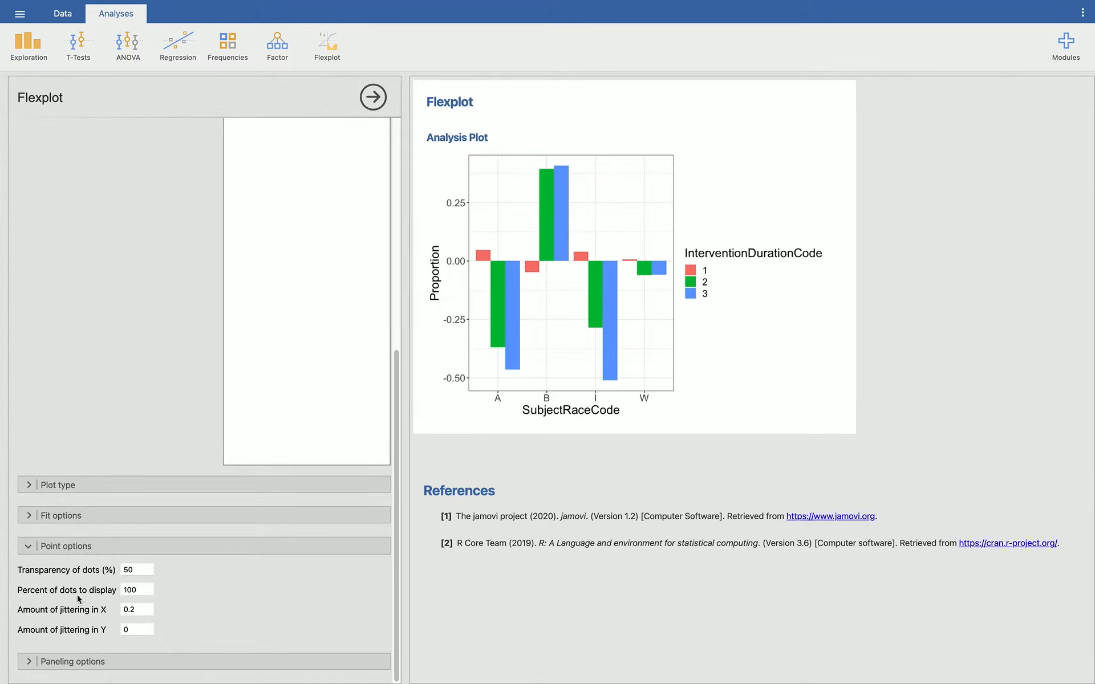
pyautogui.click(28, 547)
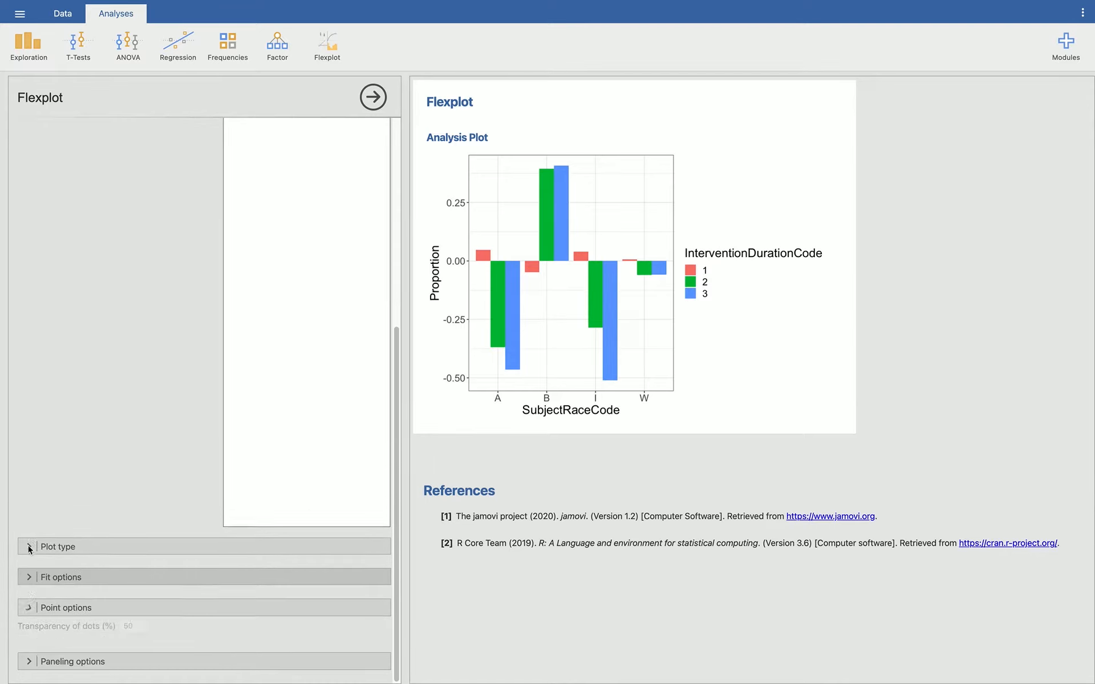
pyautogui.click(30, 649)
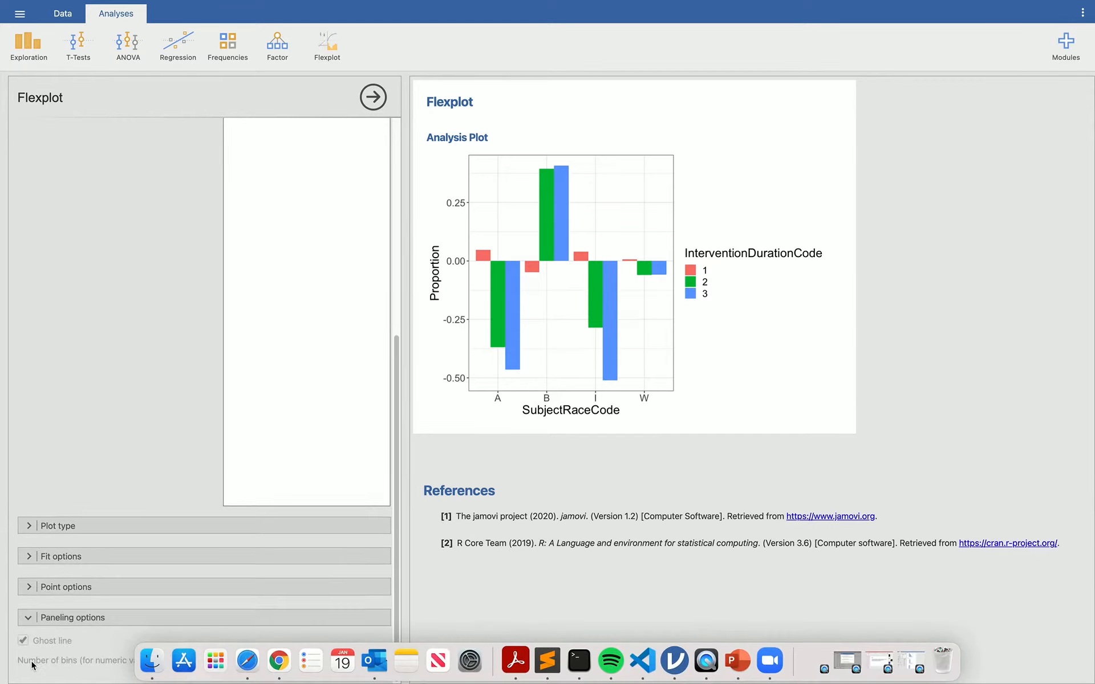
pyautogui.click(30, 620)
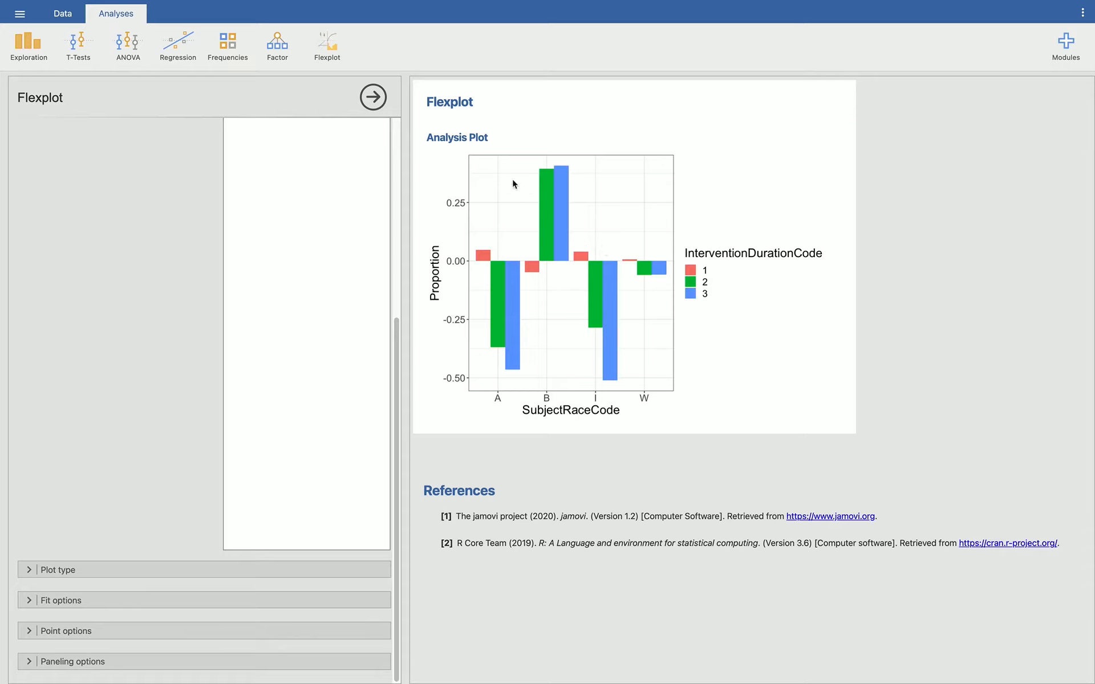
# Step: Create another Flexplot analysis with SubjectAge as the outcome variable
pyautogui.click(328, 49)
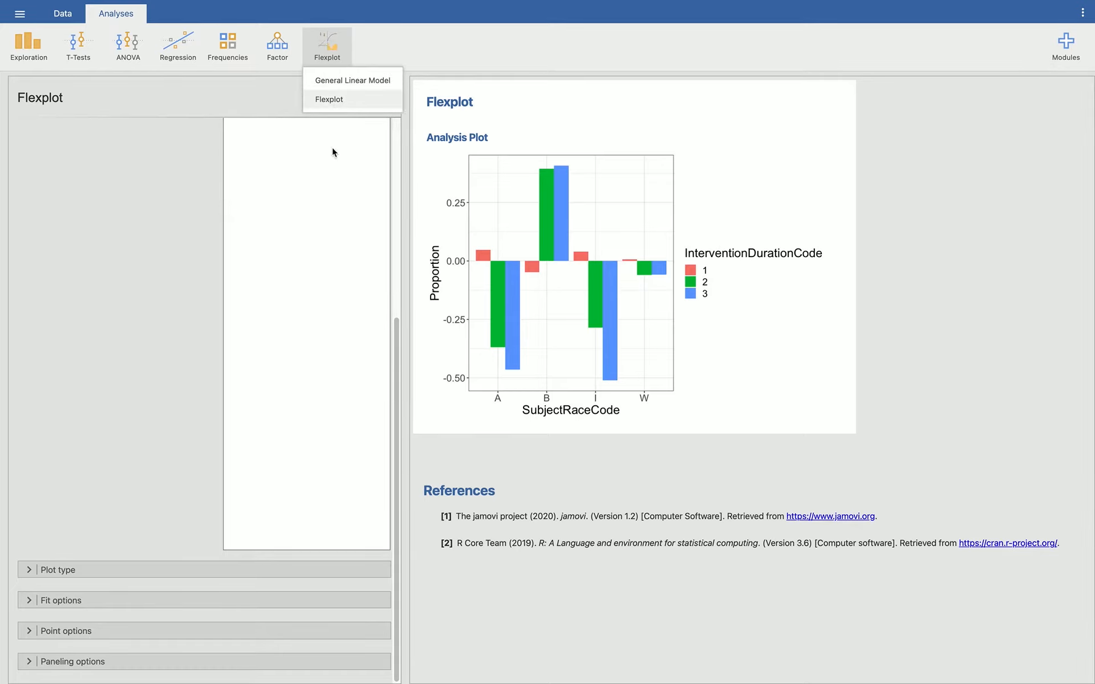
pyautogui.click(460, 467)
pyautogui.click(334, 56)
pyautogui.click(331, 100)
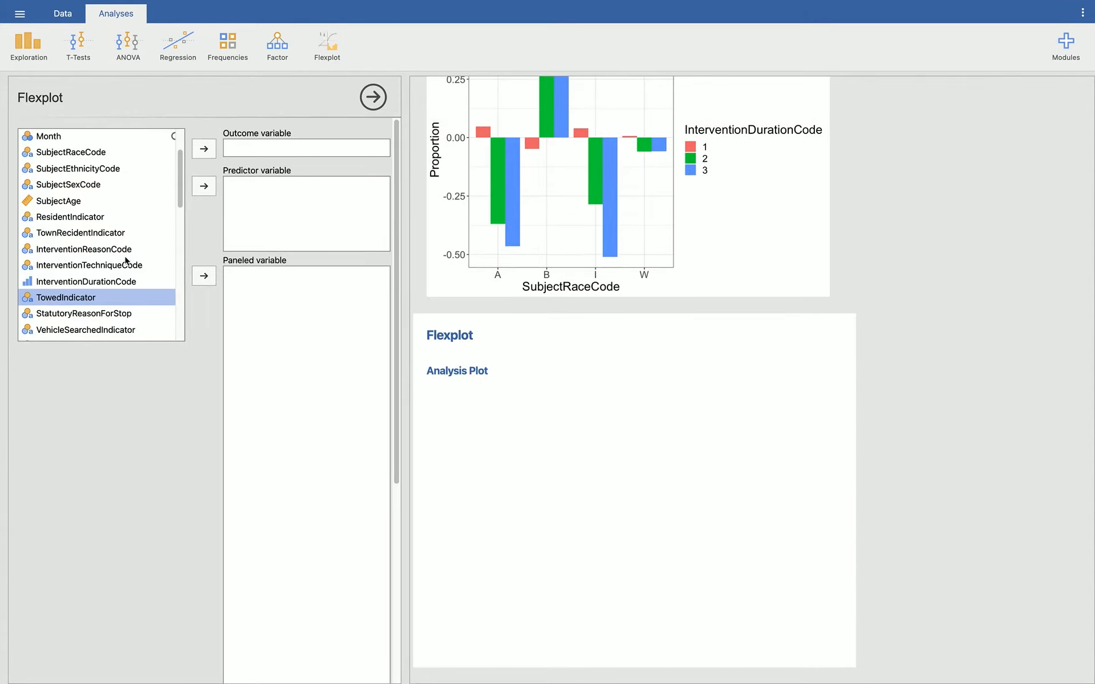
pyautogui.scroll(-1, 112, 302)
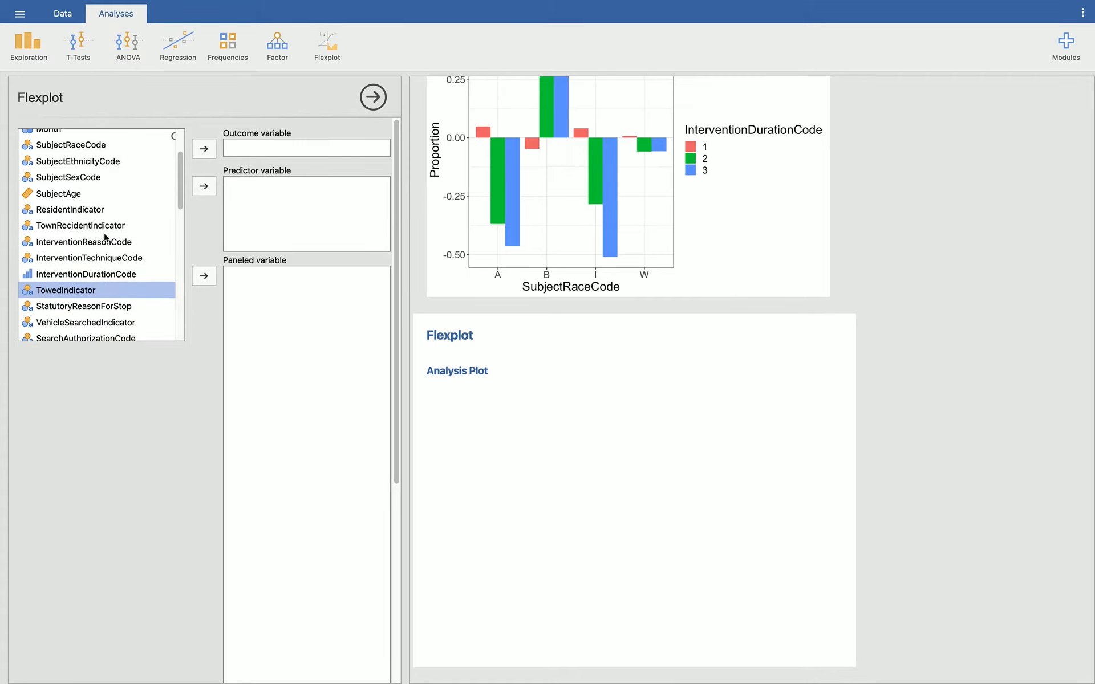
pyautogui.click(71, 196)
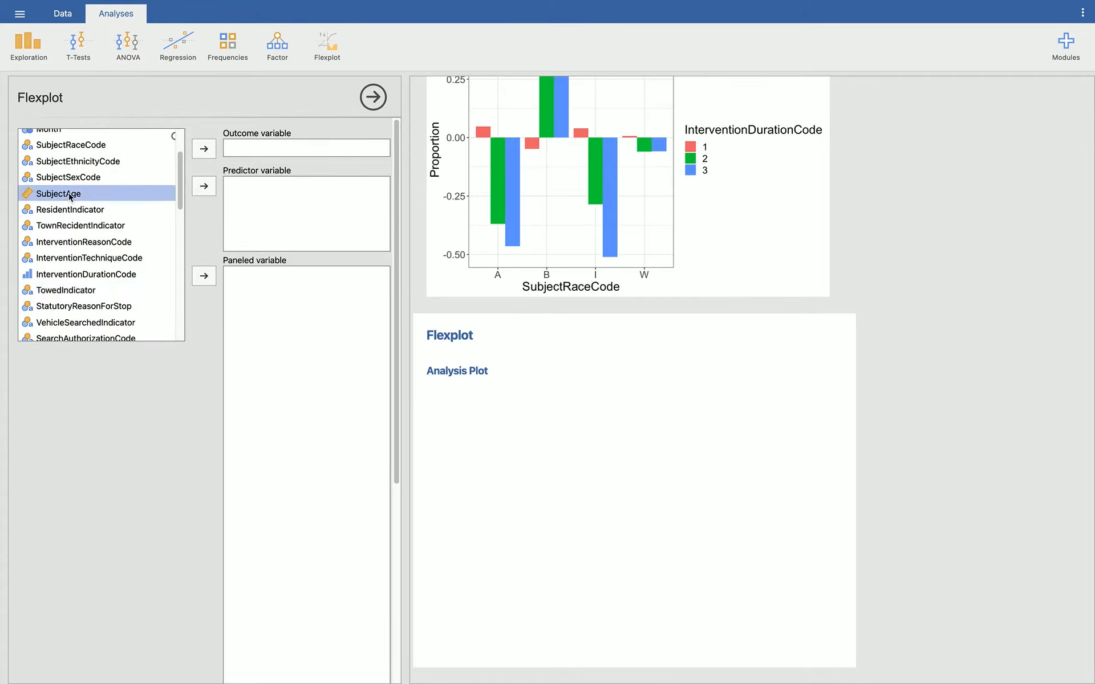
pyautogui.click(201, 150)
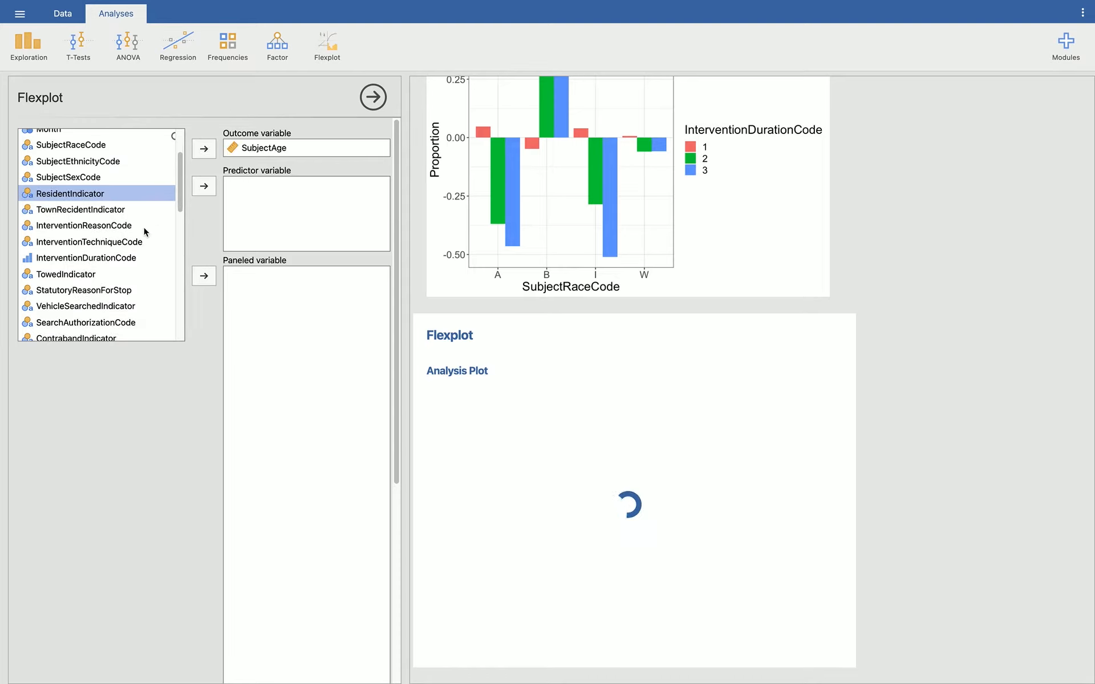
# Step: Add SubjectRaceCode as the predictor variable for the SubjectAge Flexplot
pyautogui.scroll(2, 143, 232)
pyautogui.click(100, 173)
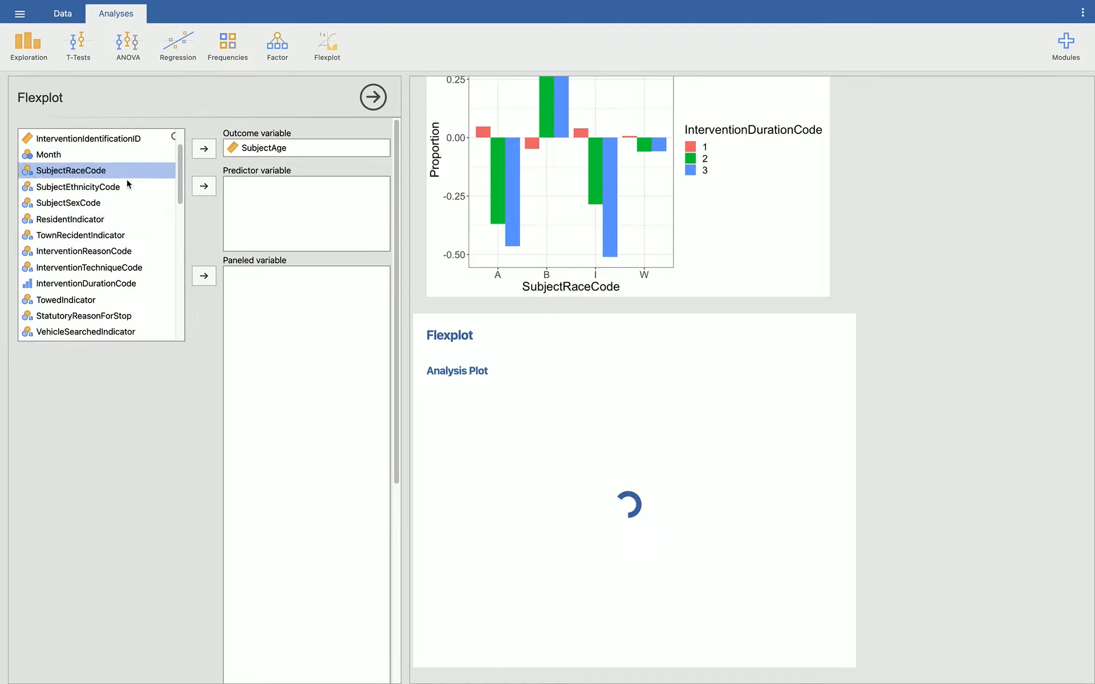
pyautogui.click(203, 188)
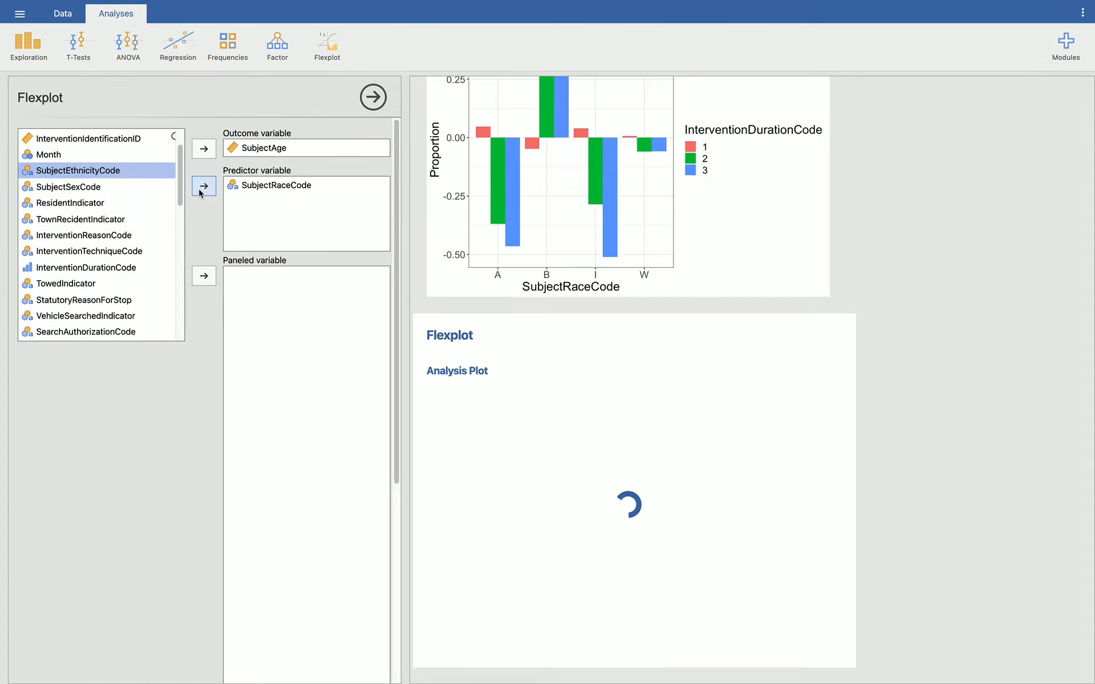
# Step: Set the center/spread for categorical predictors to Mean + stdev in the SubjectAge Flexplot
pyautogui.scroll(-2, 192, 348)
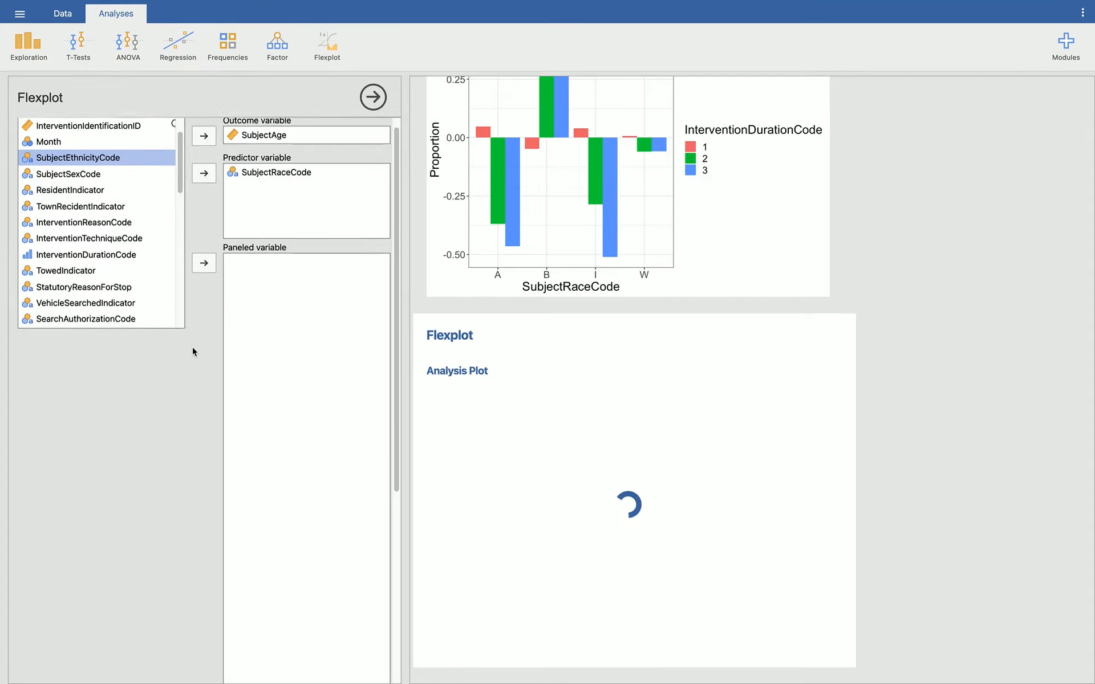
pyautogui.scroll(2, 193, 347)
pyautogui.scroll(-3, 192, 347)
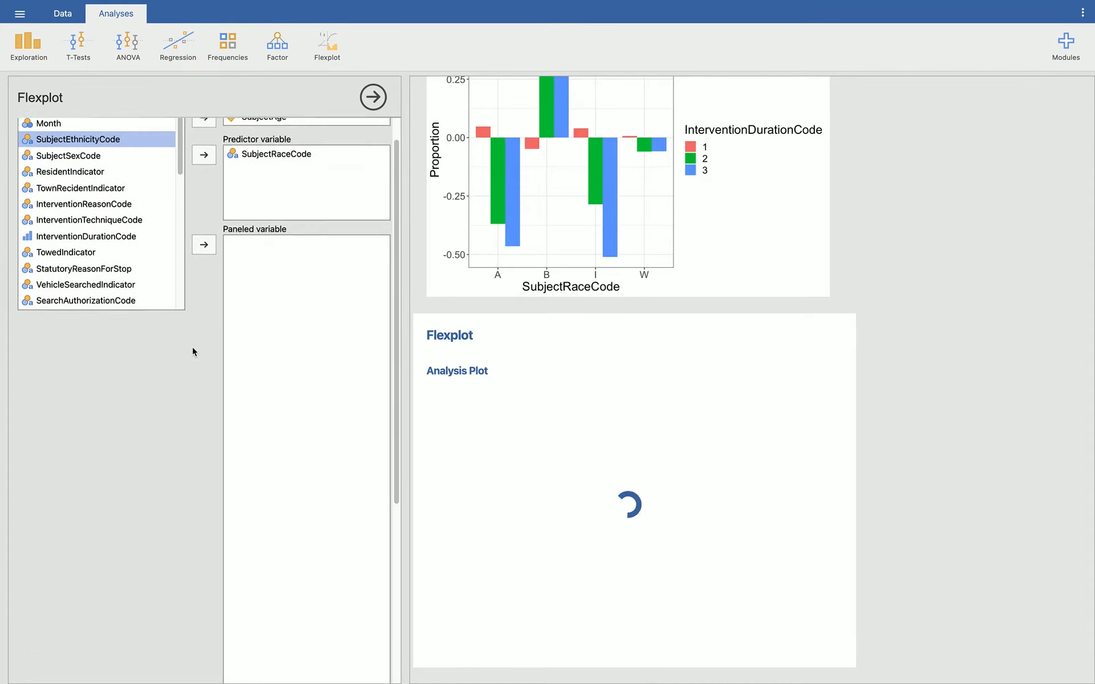
pyautogui.scroll(3, 192, 347)
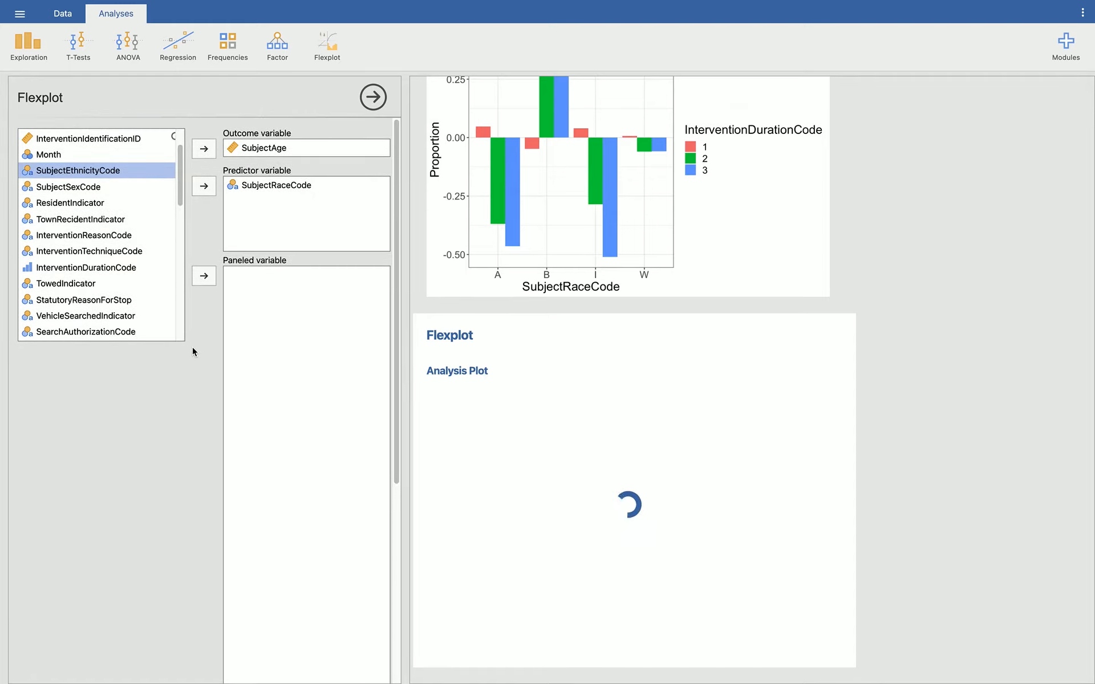
pyautogui.scroll(-8, 191, 423)
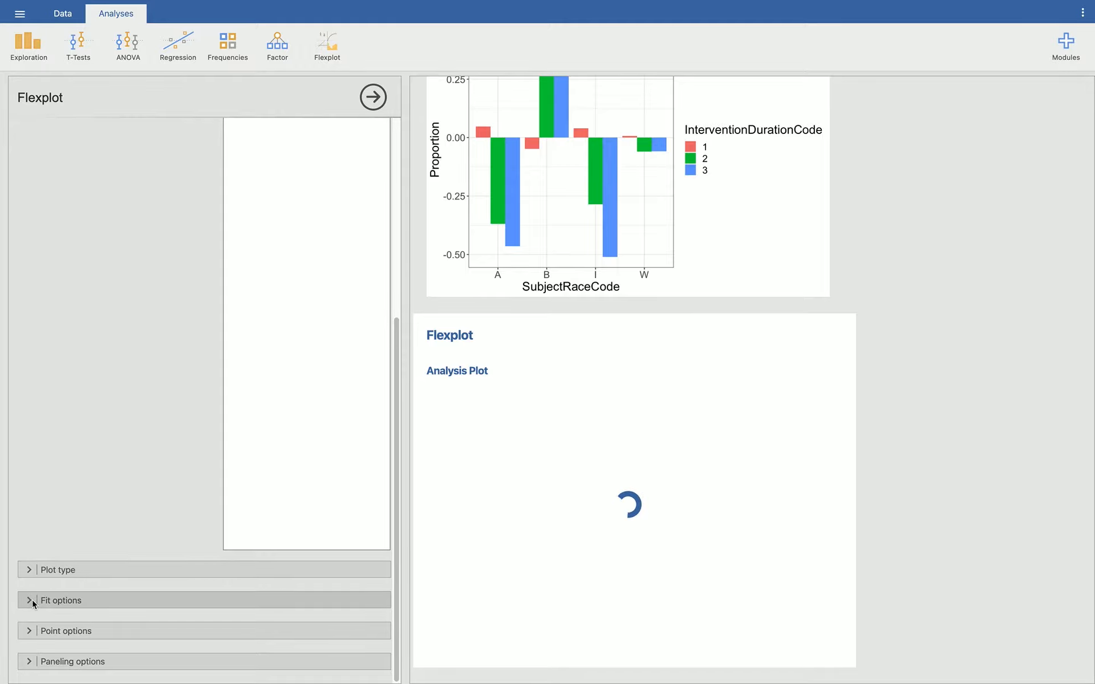
pyautogui.click(86, 599)
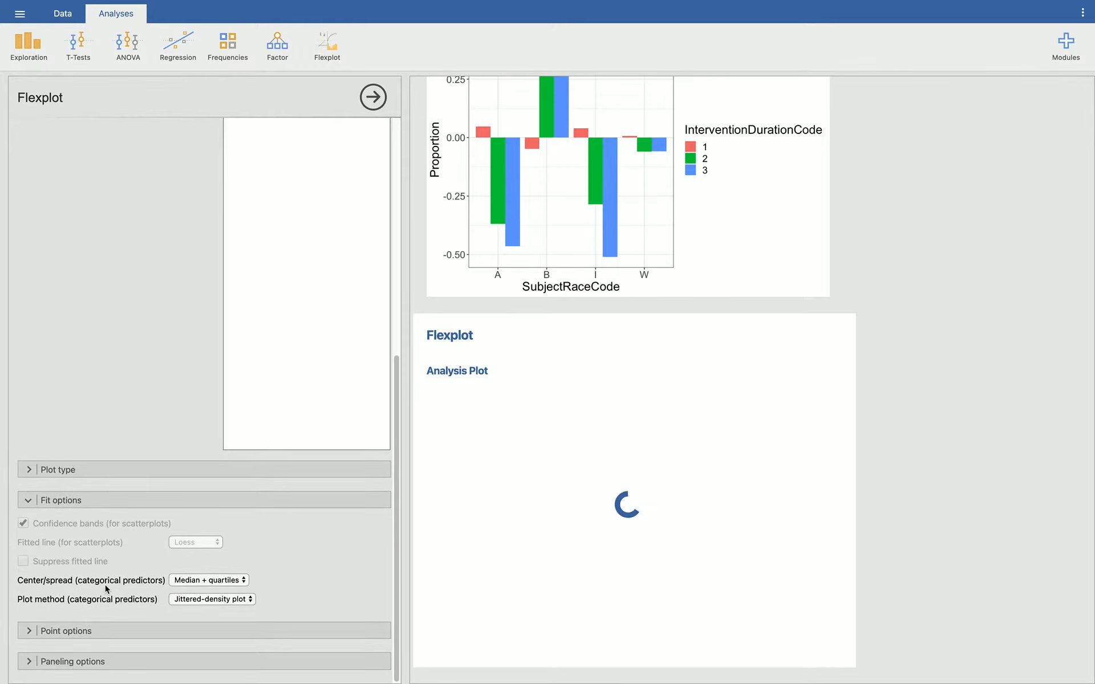
pyautogui.click(215, 582)
pyautogui.click(211, 606)
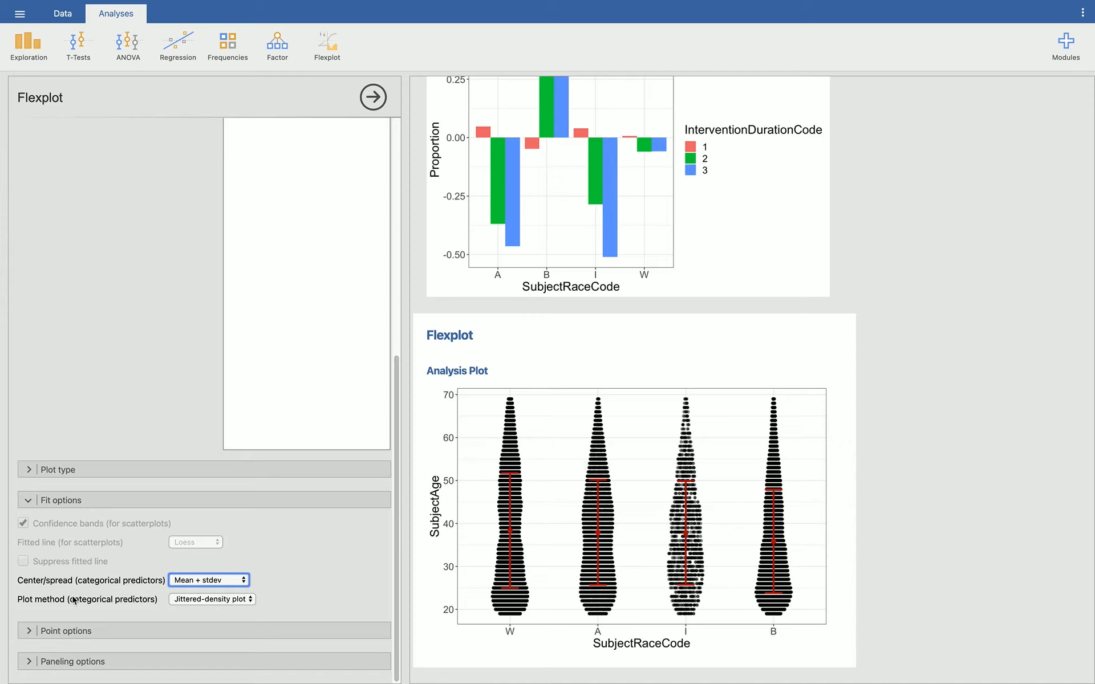
# Step: Reduce the percent of dots to display in the point options of the SubjectAge Flexplot
pyautogui.click(27, 630)
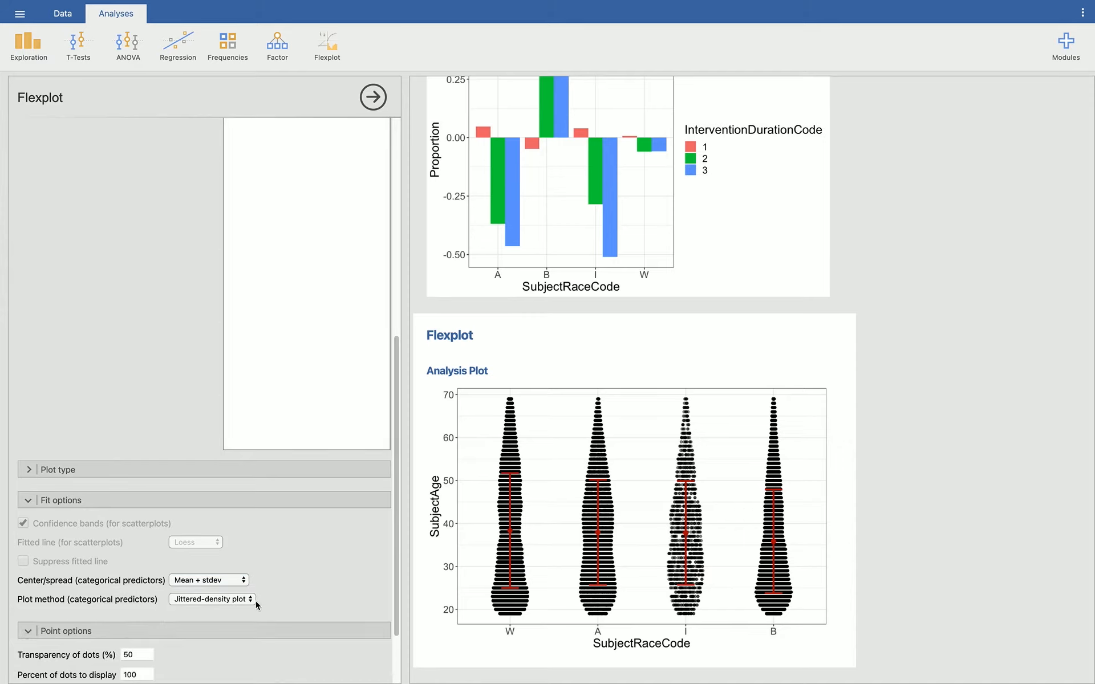
pyautogui.click(143, 587)
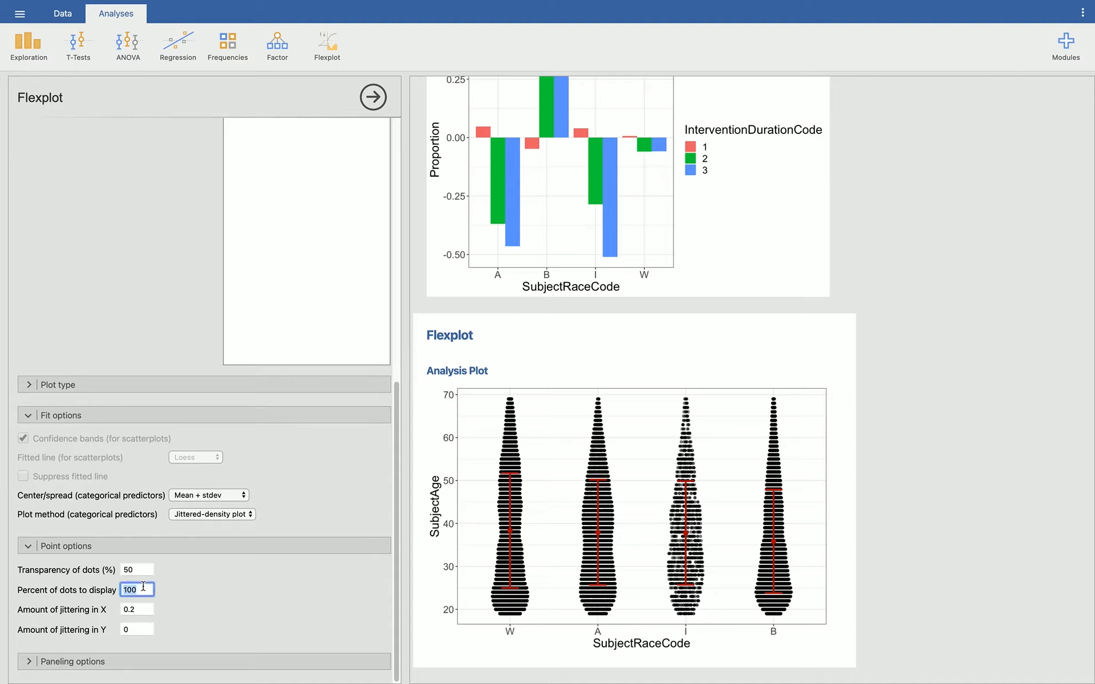
pyautogui.write('0')
pyautogui.press('Return')
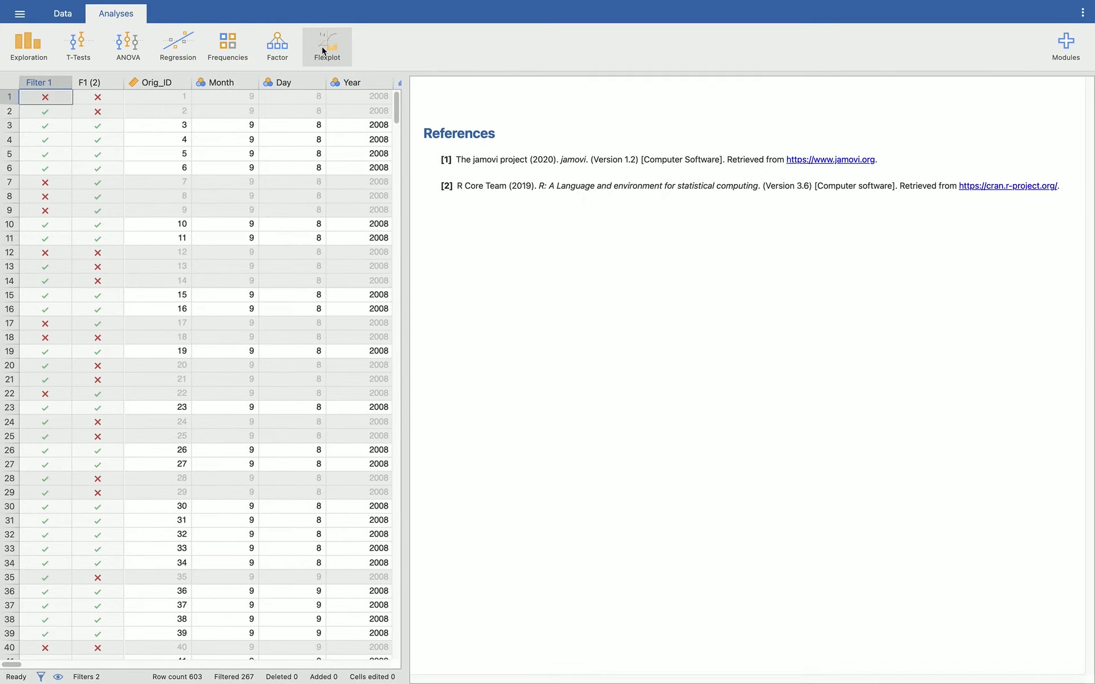
# Step: Create a Flexplot analysis in the global warming survey dataset with demog_income as the predictor variable
pyautogui.click(323, 50)
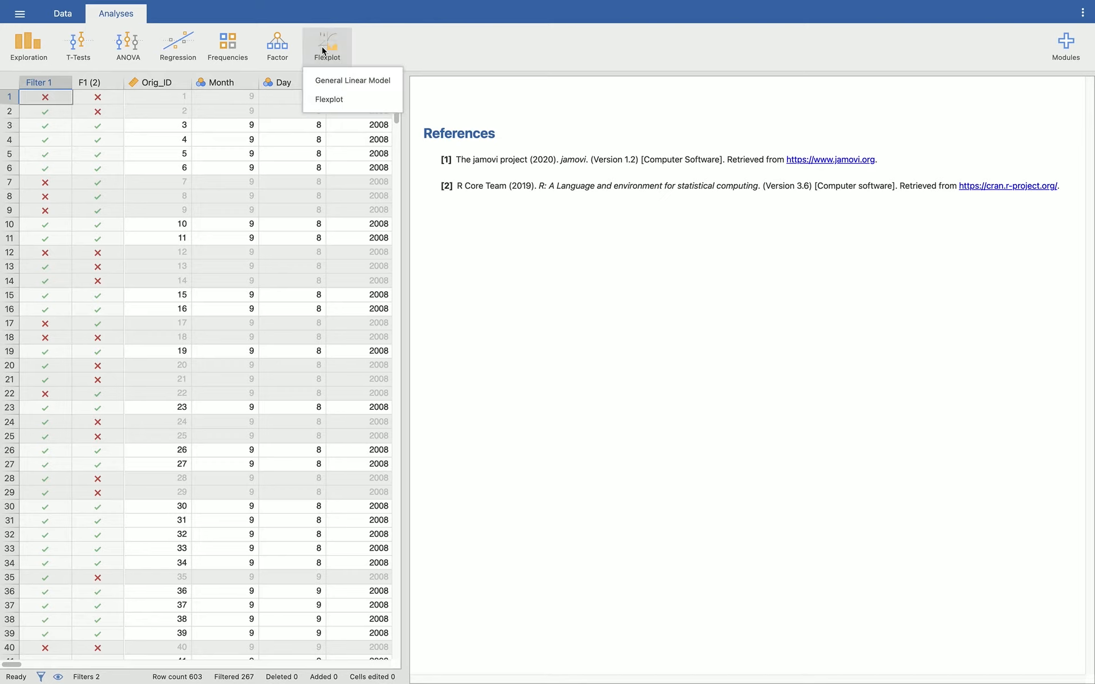
pyautogui.click(330, 99)
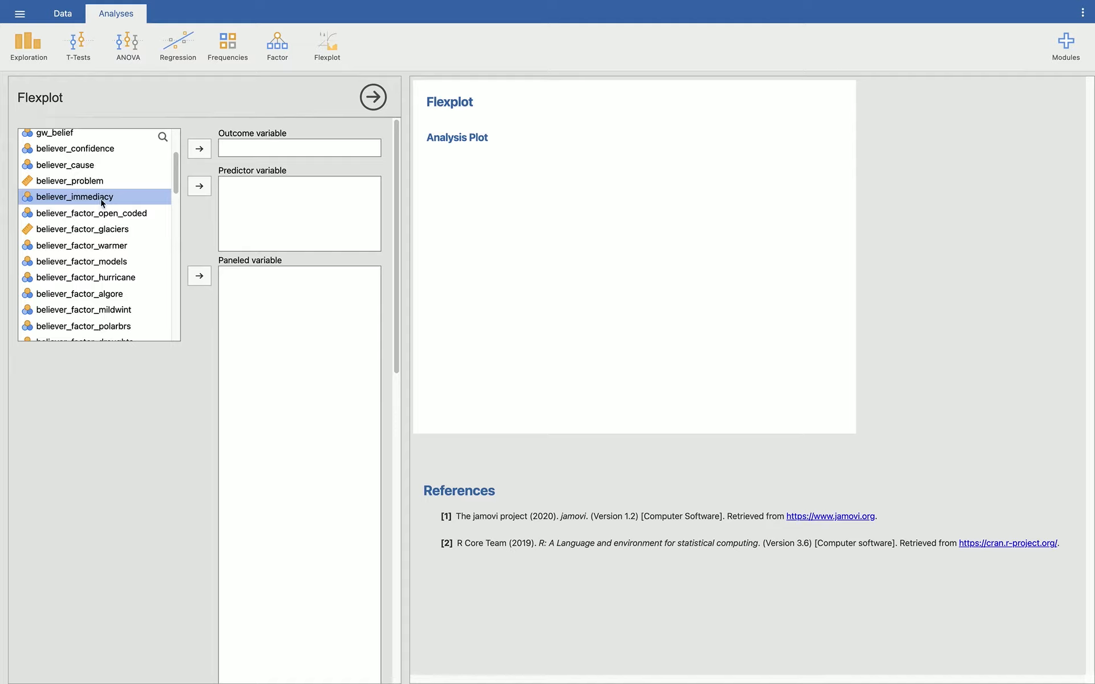
pyautogui.scroll(2, 100, 217)
pyautogui.scroll(-5, 97, 228)
pyautogui.scroll(-10, 97, 228)
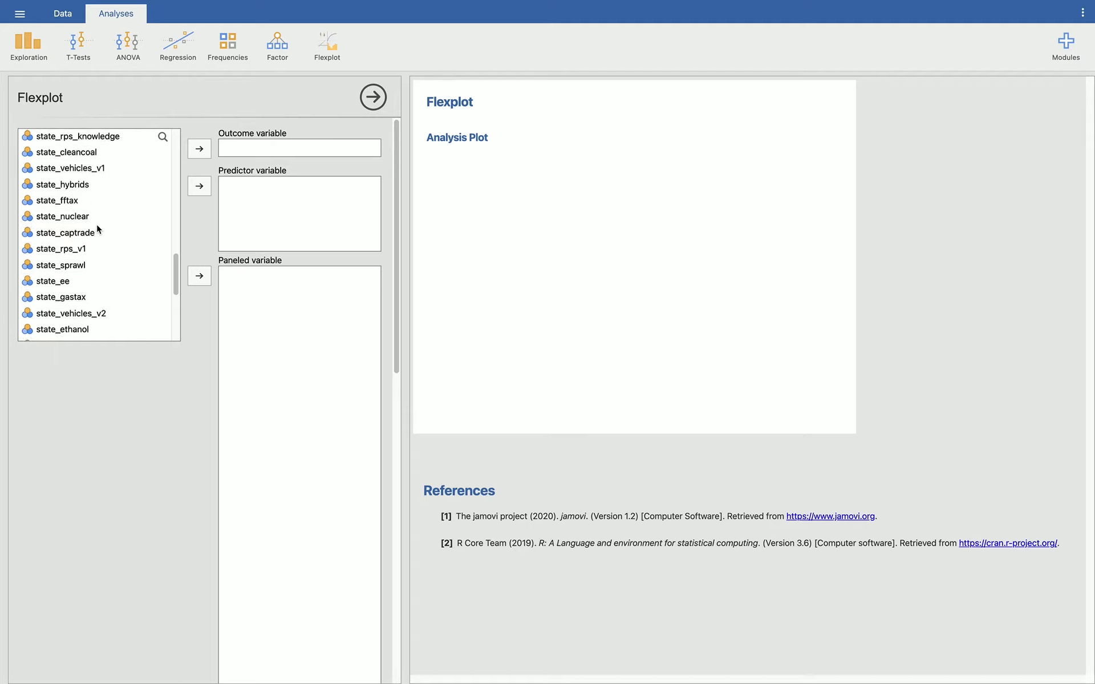
pyautogui.scroll(-5, 97, 224)
pyautogui.click(83, 254)
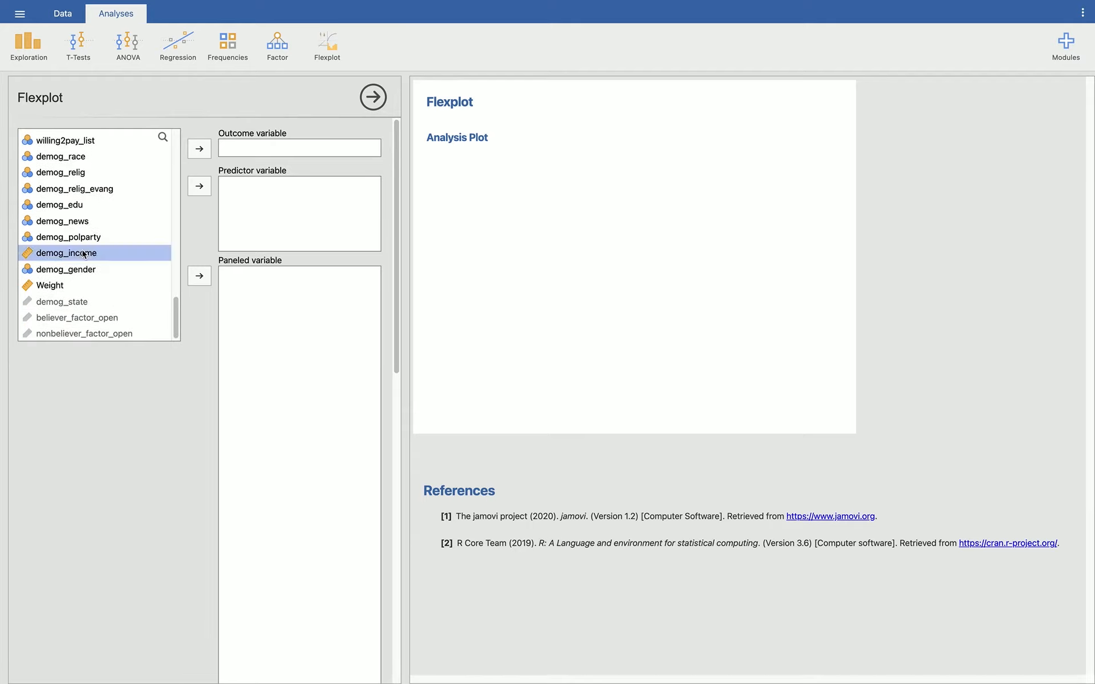
pyautogui.click(199, 187)
# Step: Set believer_problem as the outcome variable of the demog_income Flexplot
pyautogui.scroll(3, 125, 201)
pyautogui.scroll(10, 125, 204)
pyautogui.scroll(-2, 125, 204)
pyautogui.scroll(5, 125, 204)
pyautogui.scroll(2, 126, 203)
pyautogui.click(97, 250)
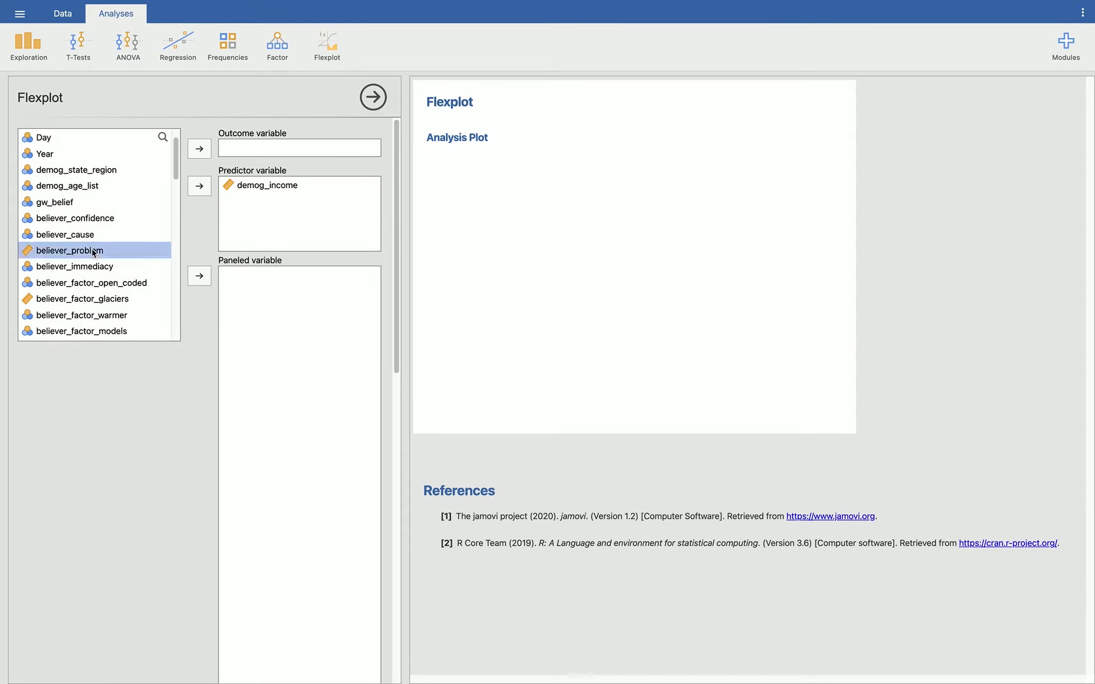
pyautogui.click(194, 158)
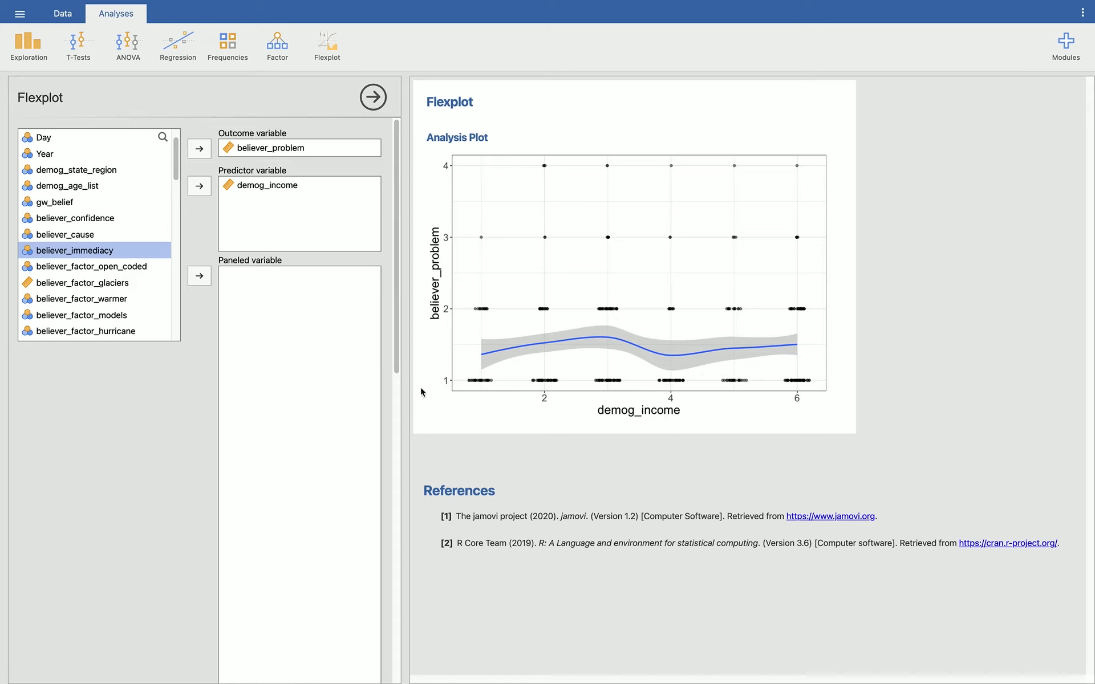
# Step: Change the scatterplot fitted line type in the fit options of the believer_problem Flexplot
pyautogui.scroll(-10, 165, 448)
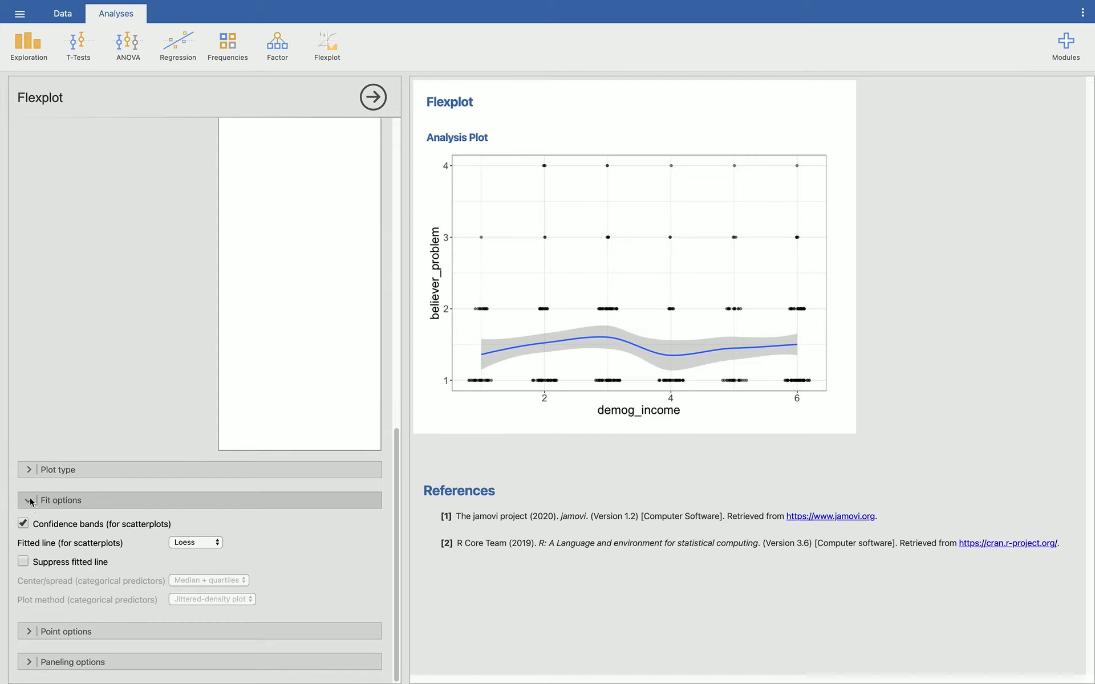
pyautogui.click(30, 502)
pyautogui.click(34, 601)
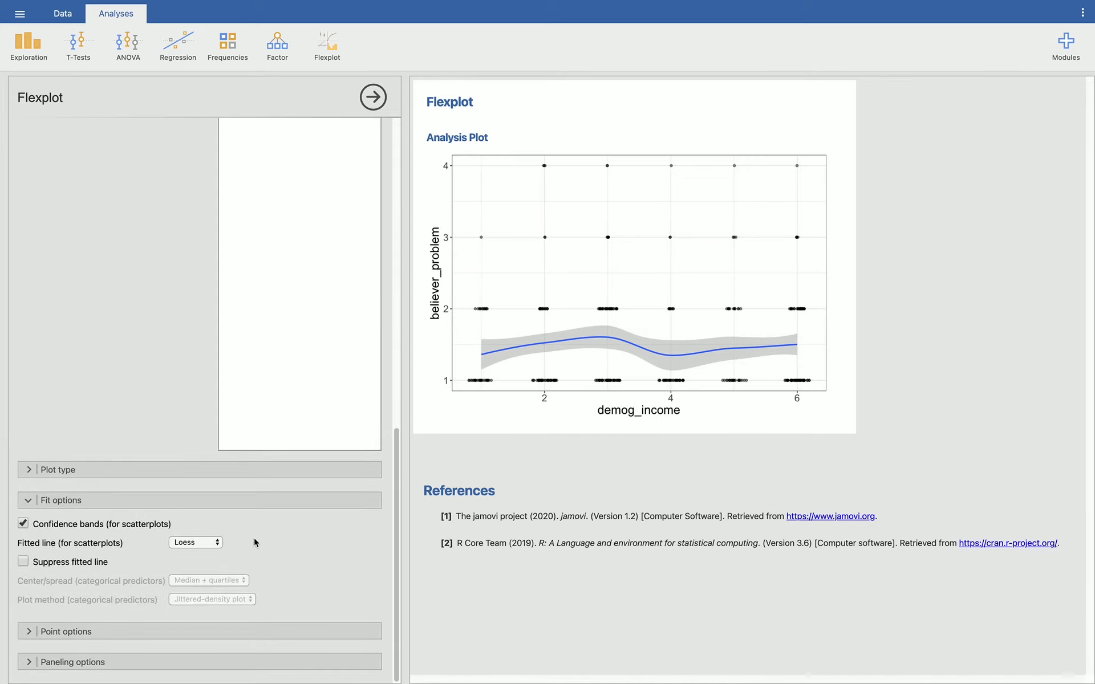
pyautogui.click(218, 544)
pyautogui.click(198, 556)
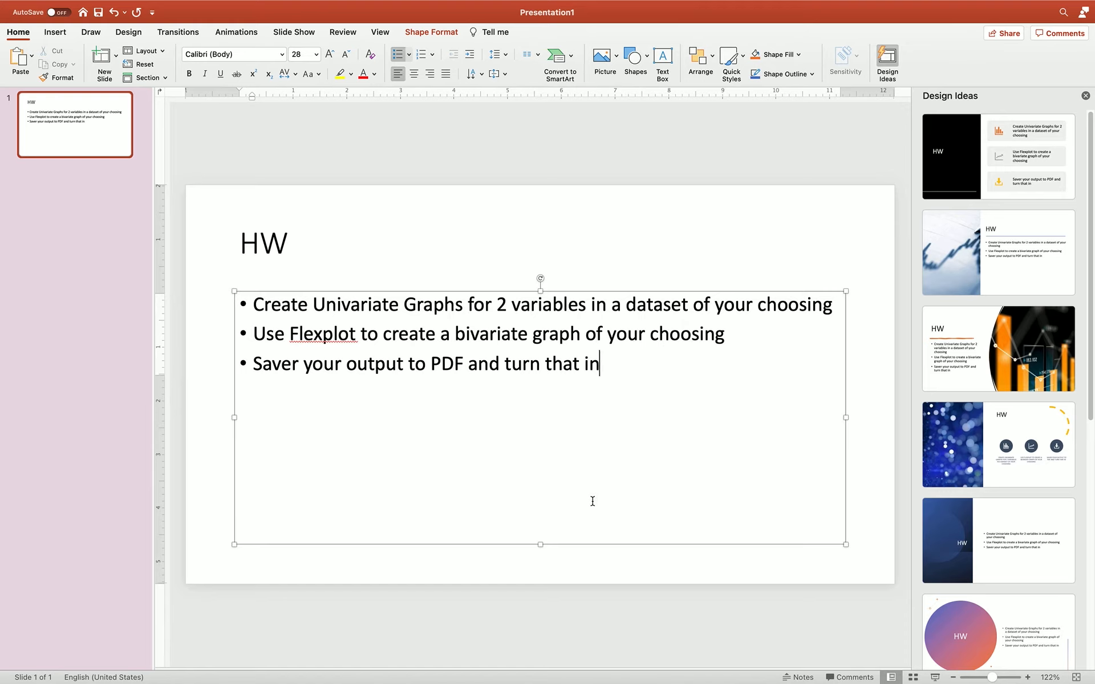
# Step: Add "[make sure you get Means and Standard Deviations]" on a new line within the first bullet of the PowerPoint HW slide
pyautogui.click(834, 308)
pyautogui.press('Return')
pyautogui.write('[make sure your')
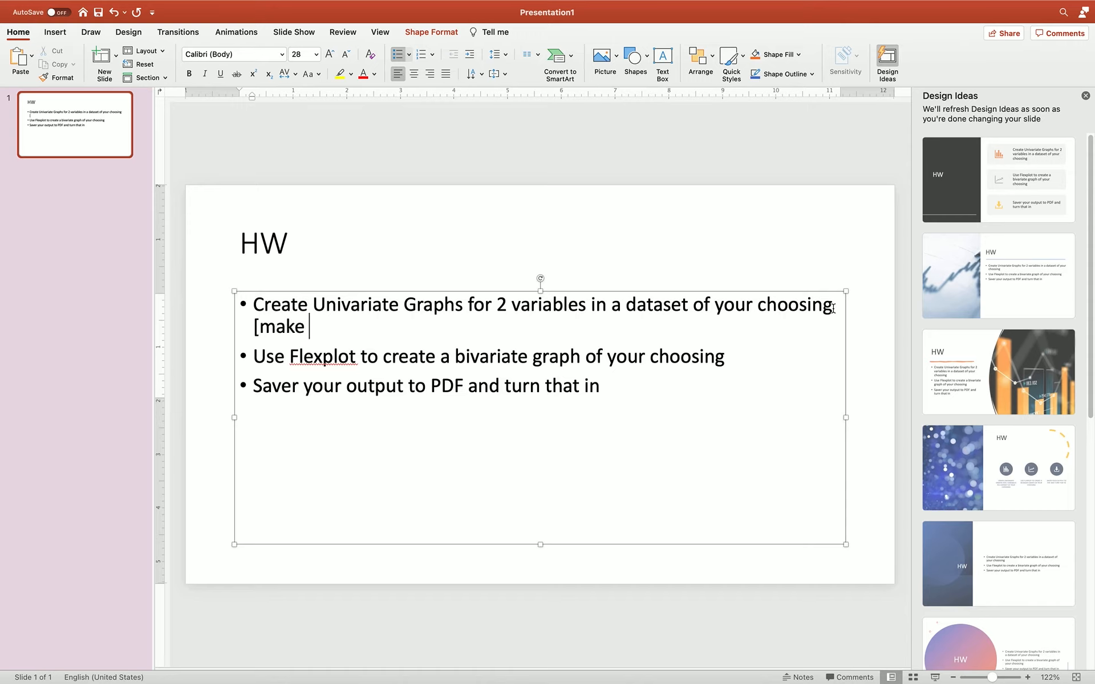
pyautogui.press('BackSpace')
pyautogui.press('BackSpace')
pyautogui.write('get Means and')
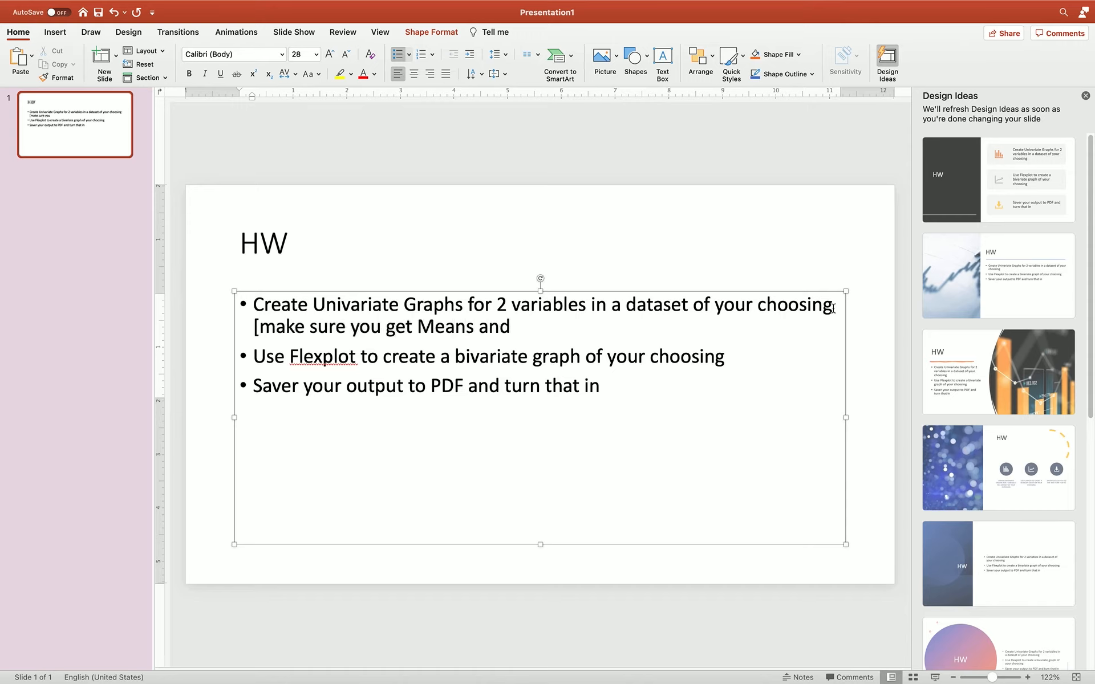
pyautogui.write(' Standard Deviations]')
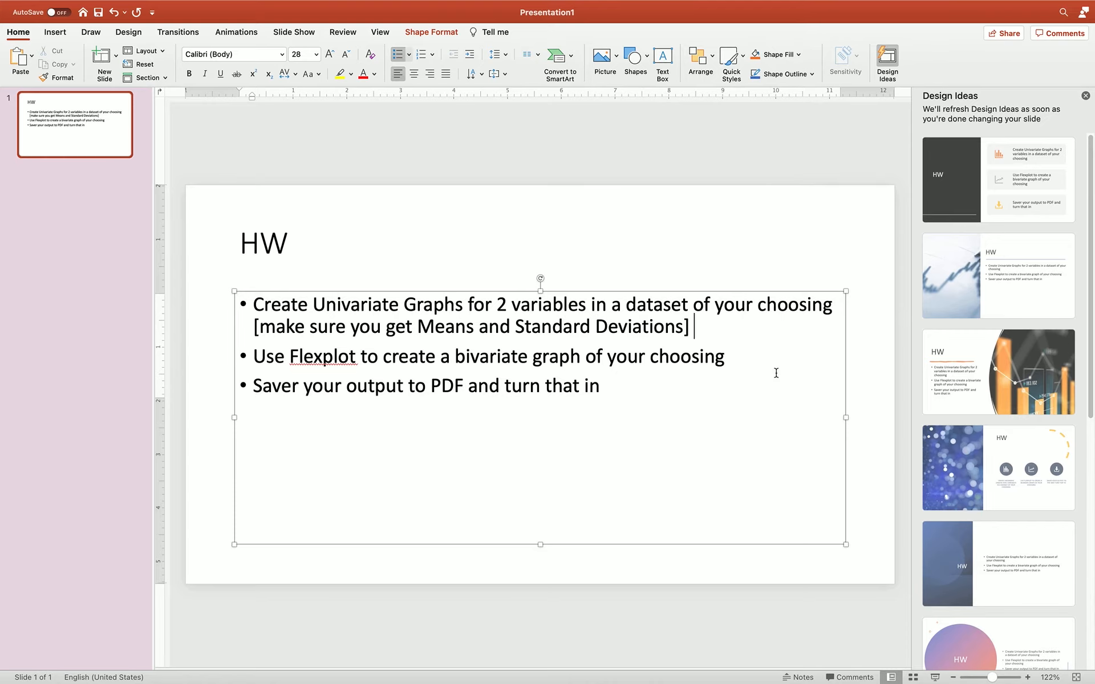
# Step: Switch to jamovi and, in the Descriptives statistics, turn off Median, Minimum and Maximum and turn on Std. deviation
pyautogui.hotkey('ctrl', 'Right')
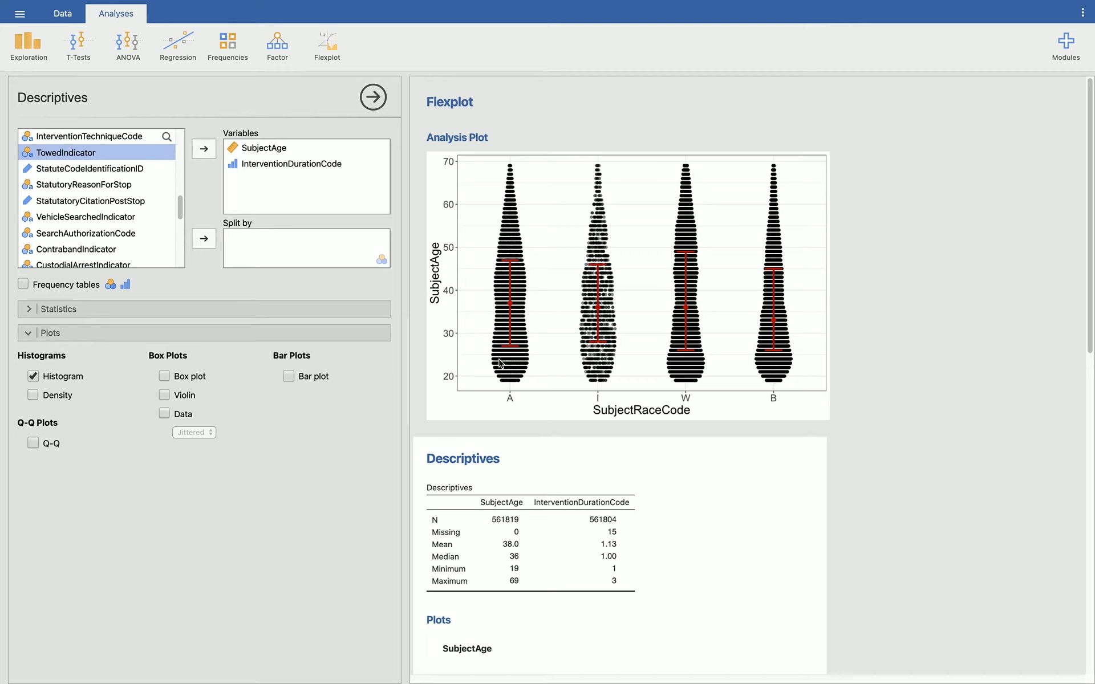
pyautogui.scroll(-2, 552, 306)
pyautogui.scroll(-10, 552, 307)
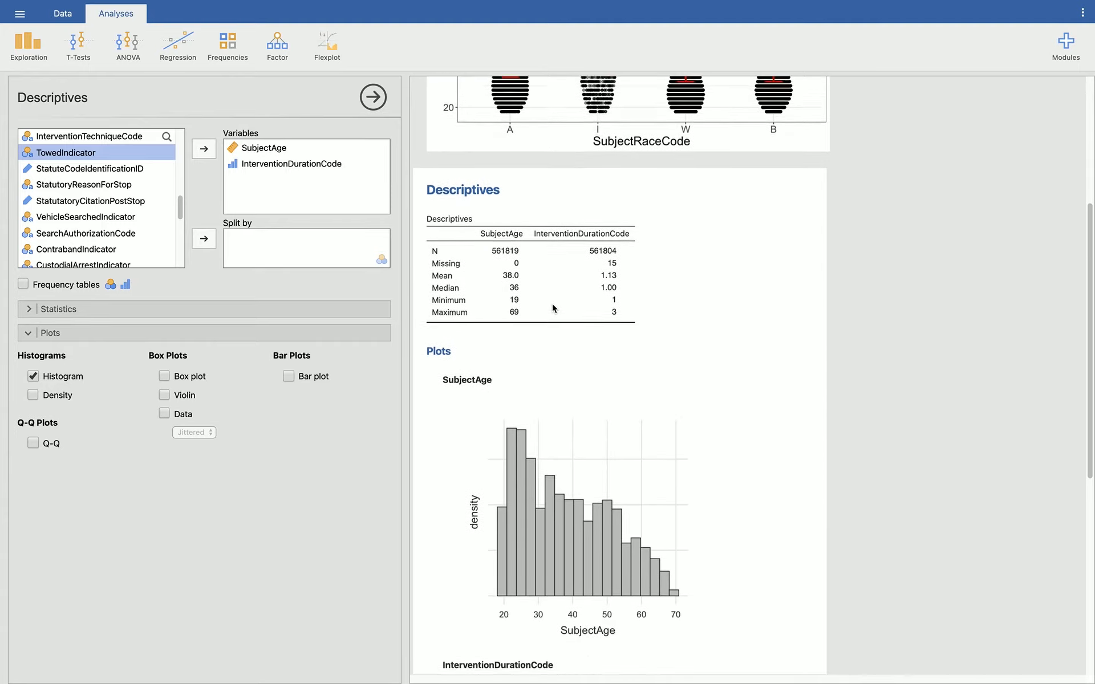
pyautogui.scroll(-7, 552, 308)
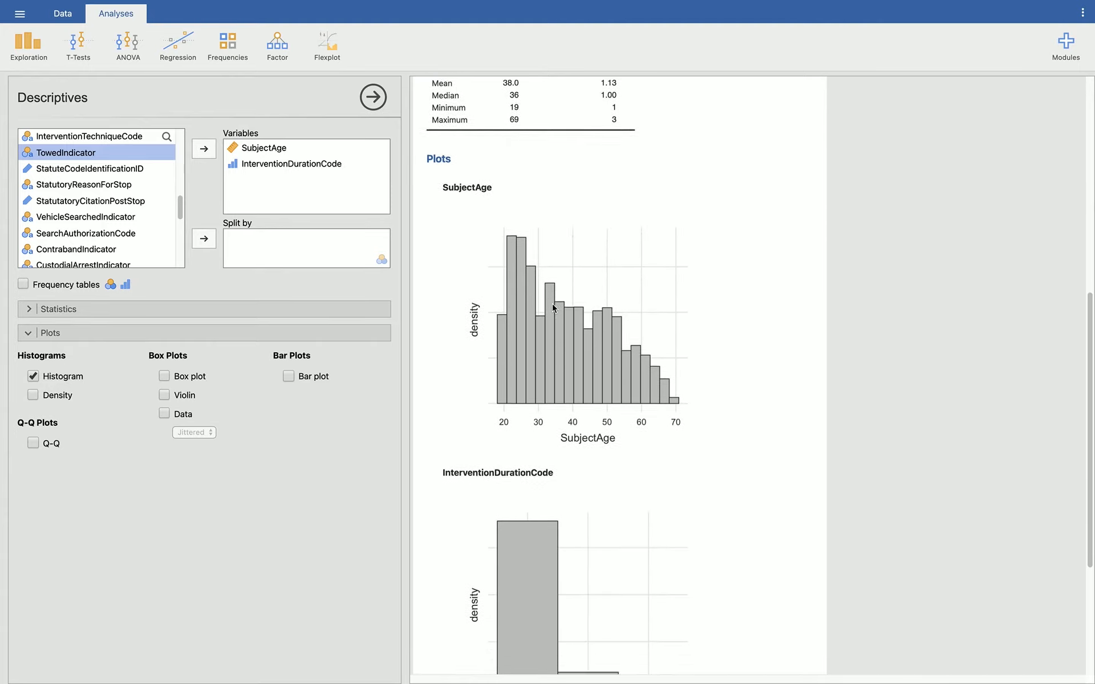
pyautogui.scroll(15, 552, 308)
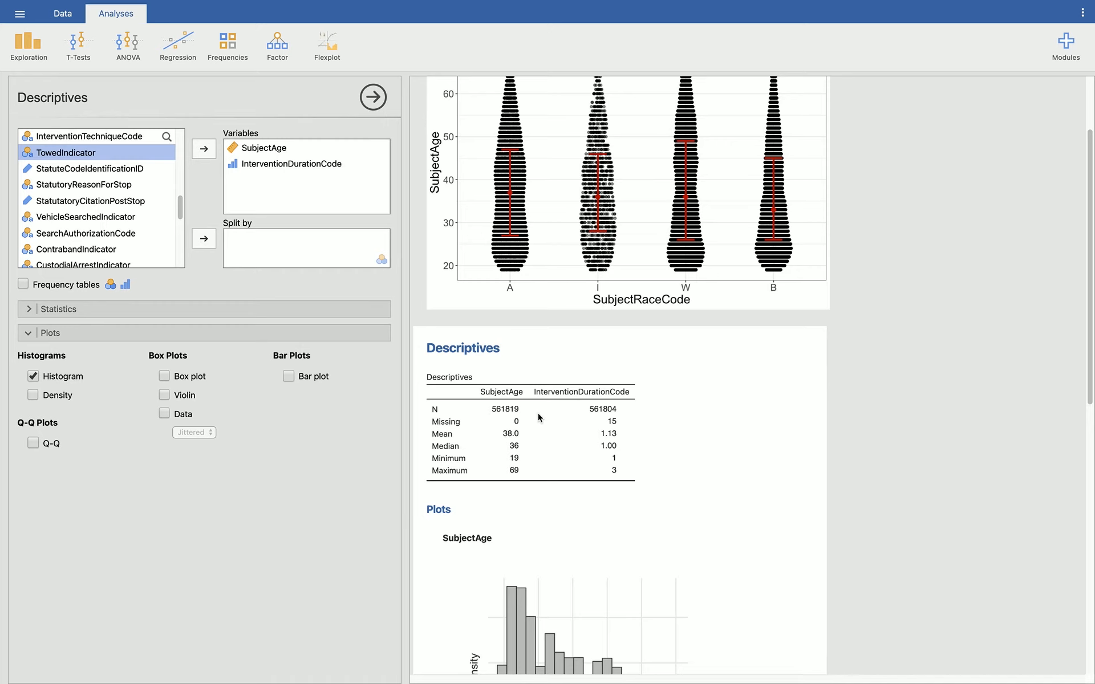
pyautogui.click(33, 311)
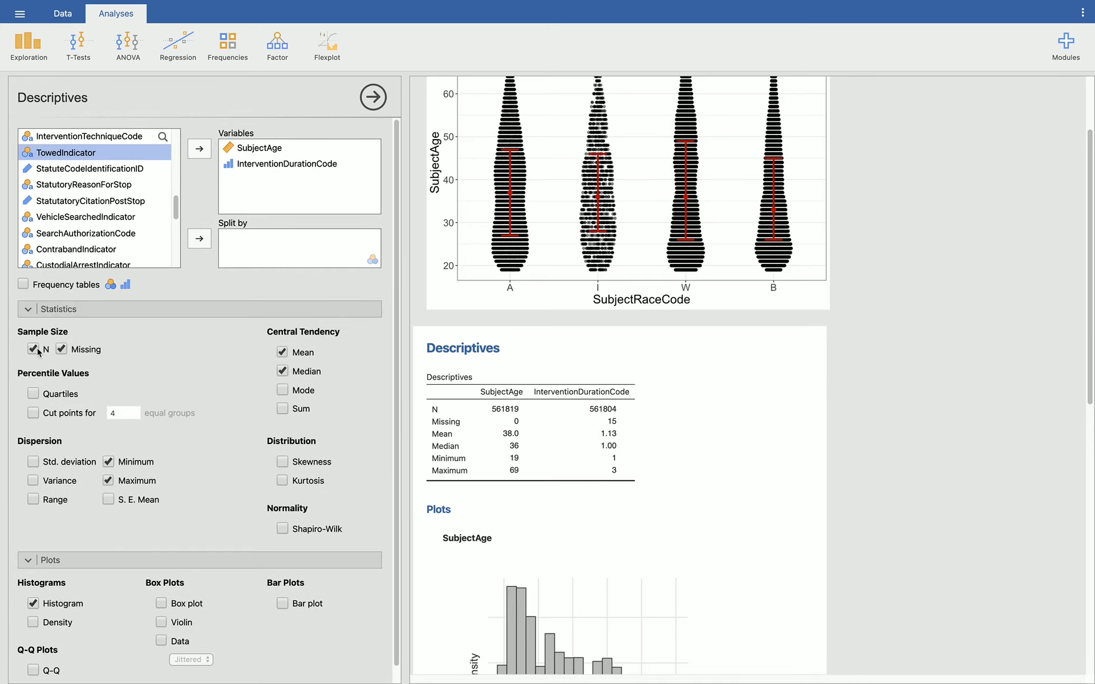
pyautogui.click(282, 371)
pyautogui.click(108, 481)
pyautogui.click(108, 462)
pyautogui.click(33, 462)
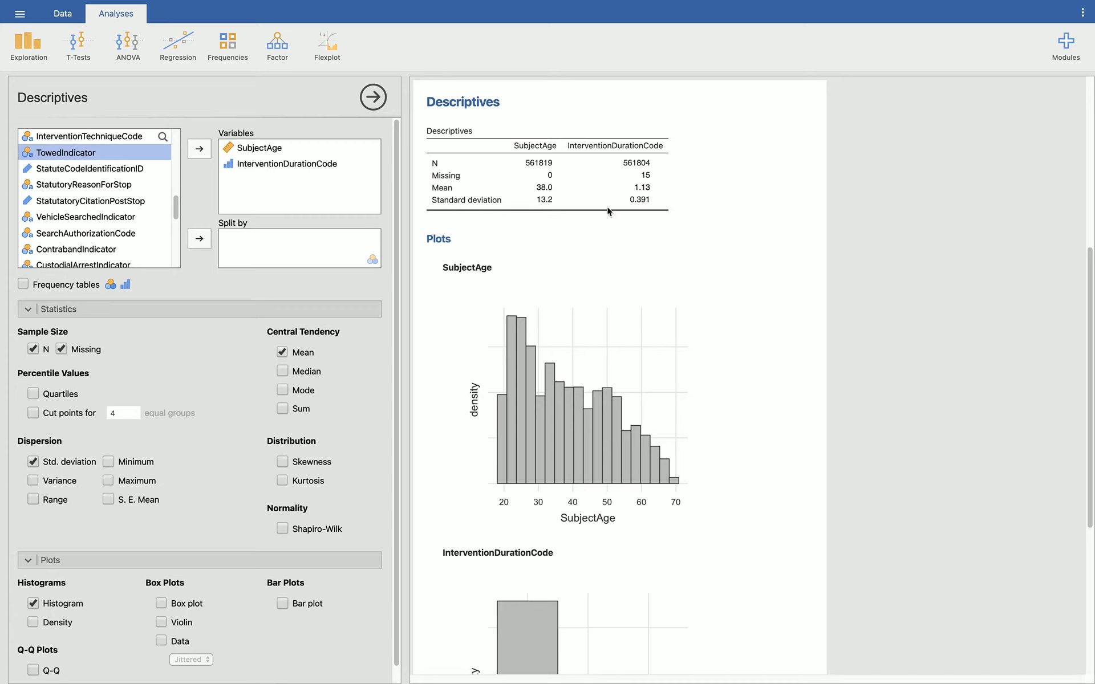
pyautogui.scroll(-5, 599, 322)
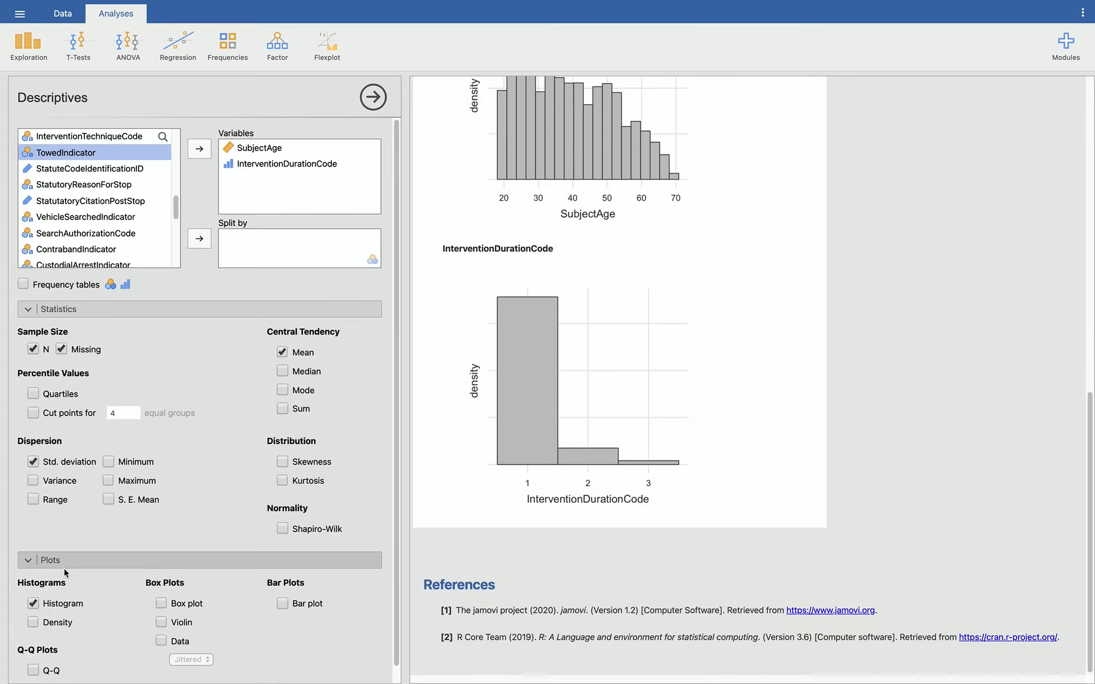
# Step: Start exporting all the results, including the SubjectAge Flexplot and the Descriptives output
pyautogui.scroll(-1, 63, 568)
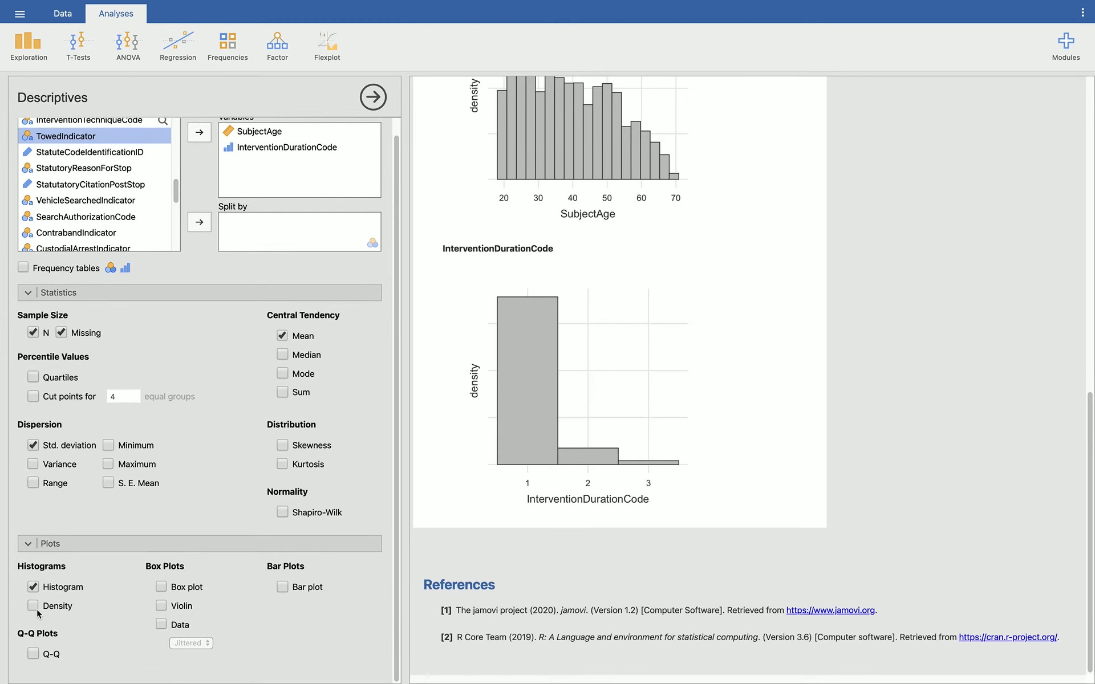
pyautogui.scroll(10, 733, 207)
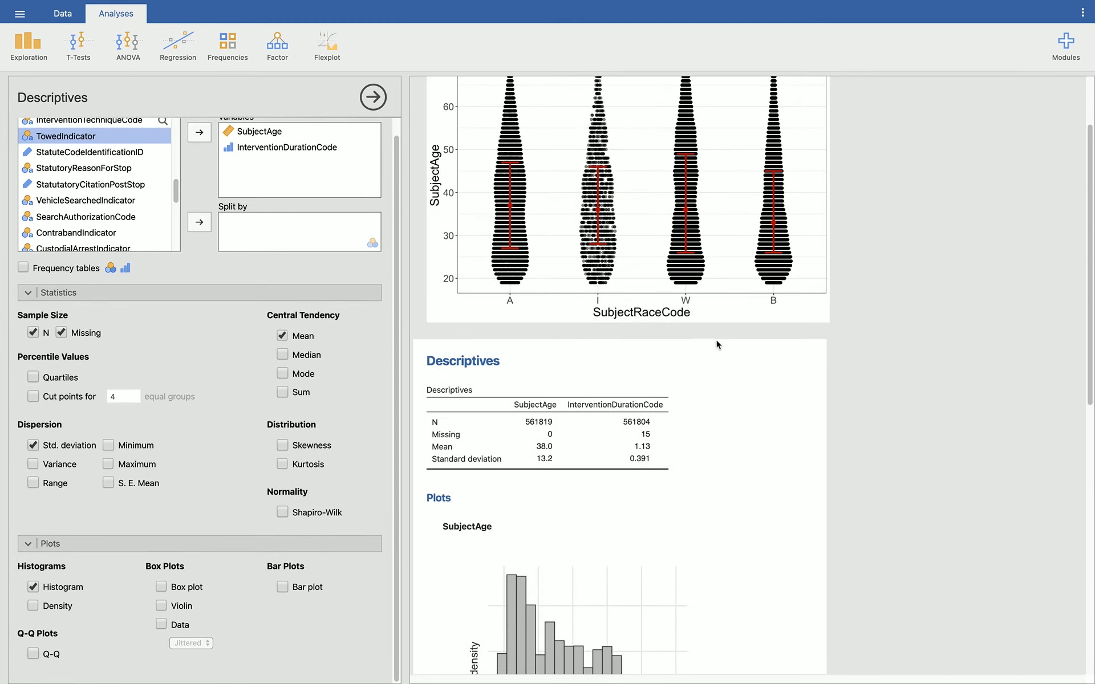
pyautogui.rightClick(720, 399)
pyautogui.click(766, 344)
pyautogui.click(727, 268)
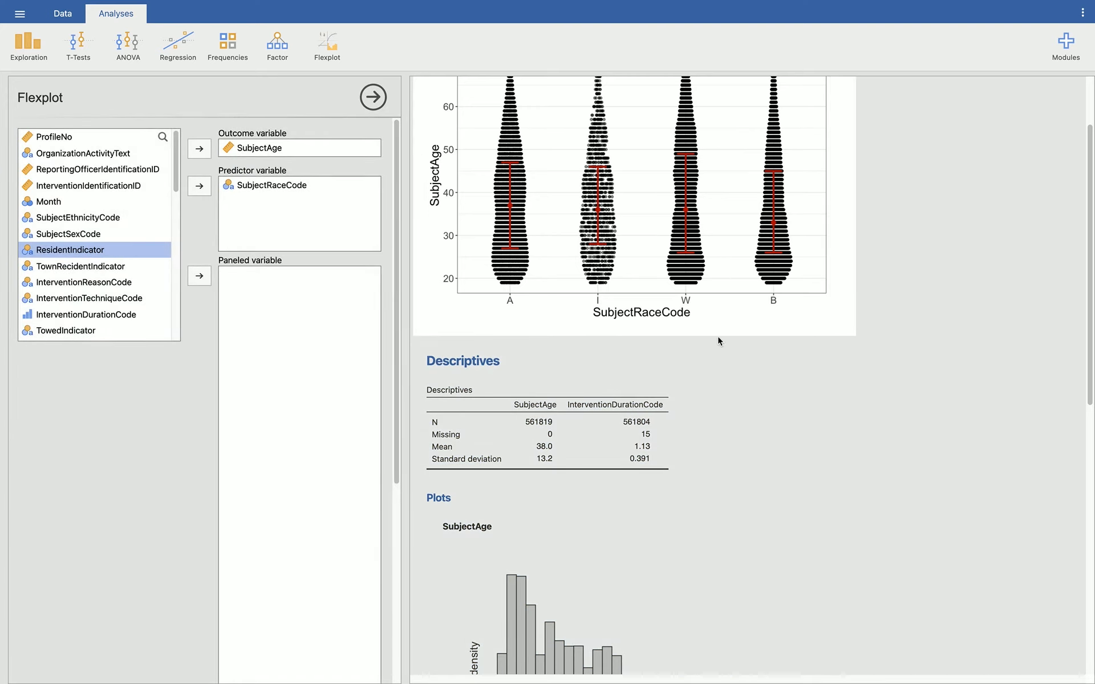
pyautogui.click(716, 326)
pyautogui.click(716, 294)
pyautogui.rightClick(717, 293)
pyautogui.moveTo(717, 293)
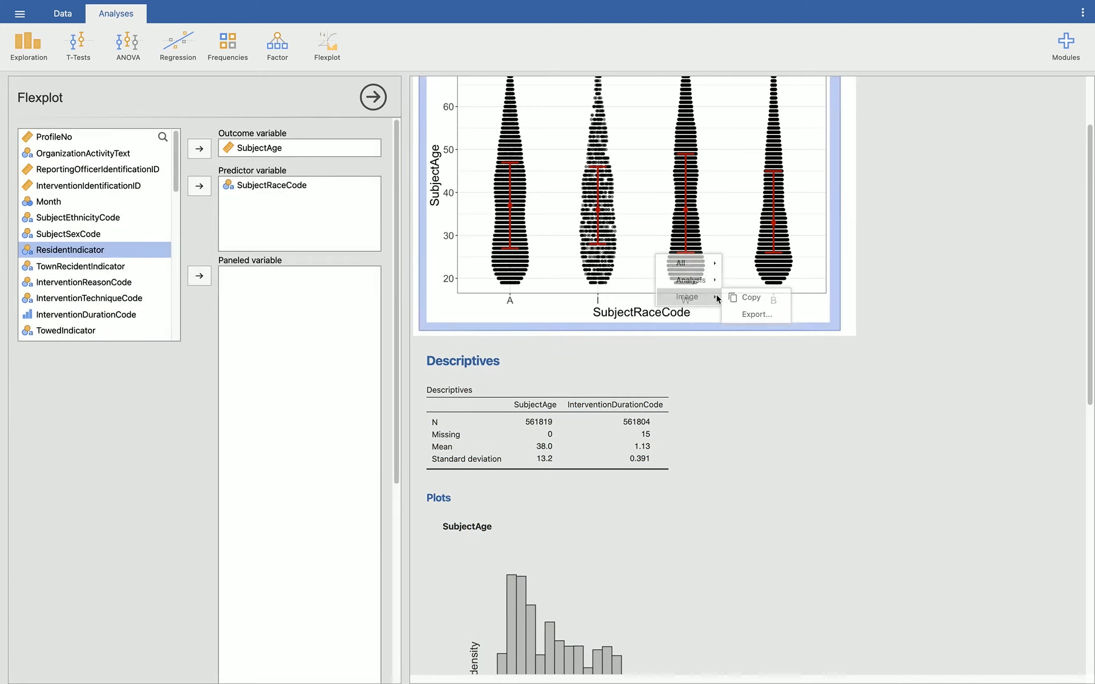
pyautogui.moveTo(701, 264)
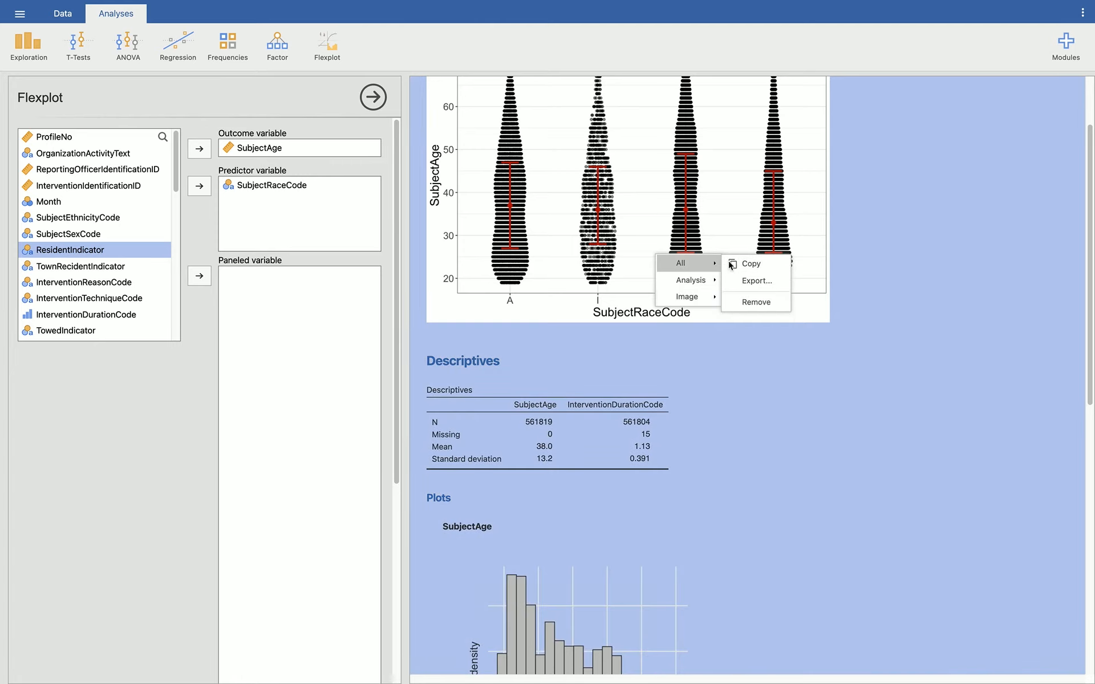
pyautogui.click(762, 281)
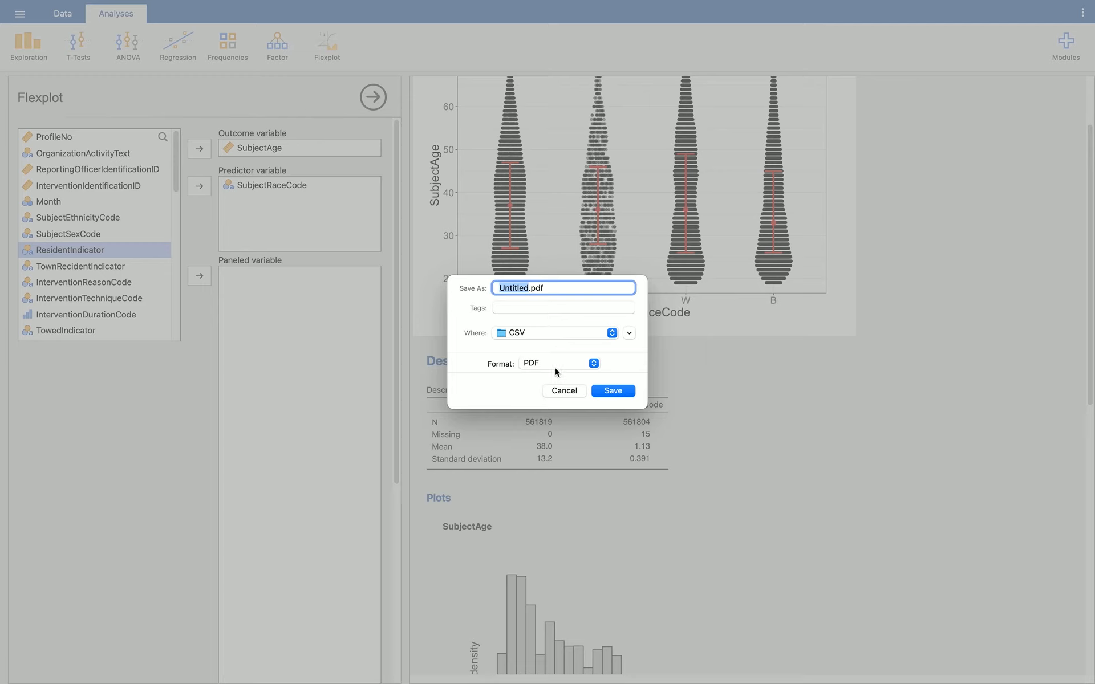
# Step: Save the export in PDF format as GraphingHW in the Downloads folder
pyautogui.click(557, 332)
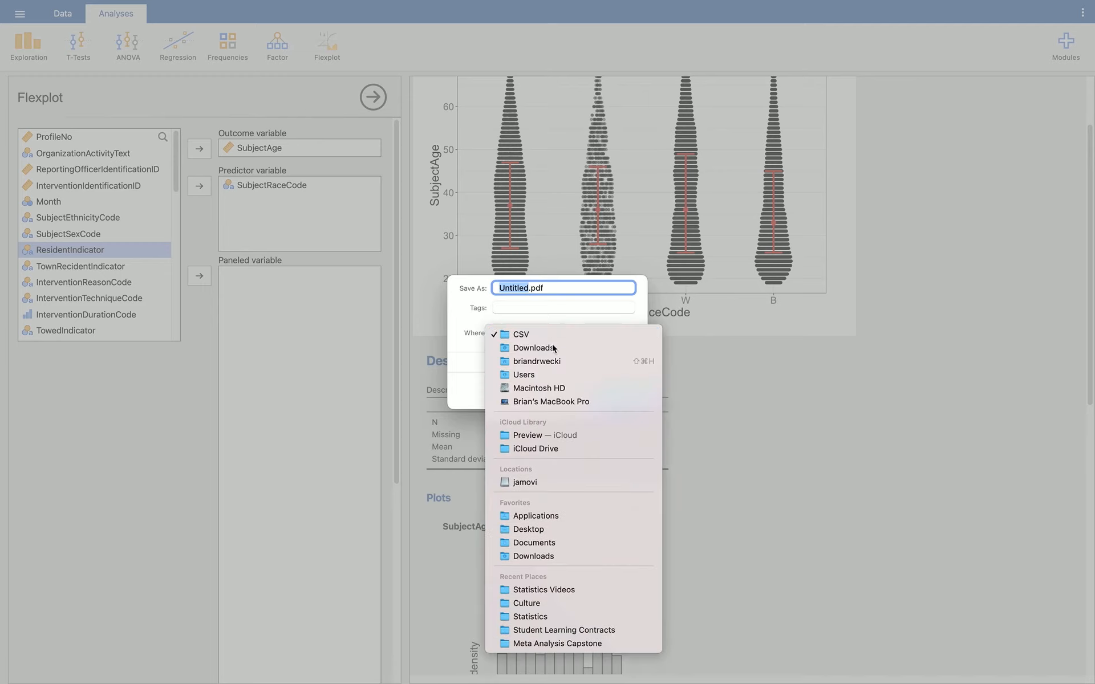
pyautogui.click(552, 348)
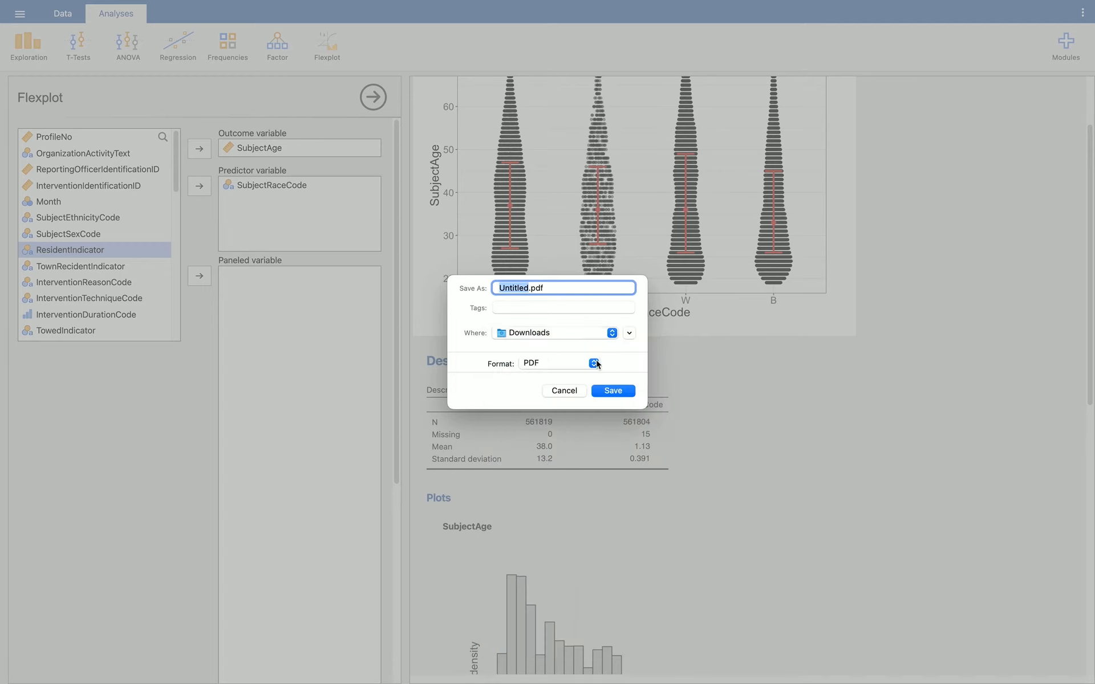
pyautogui.press('BackSpace')
pyautogui.write('GraphingHW')
pyautogui.click(629, 391)
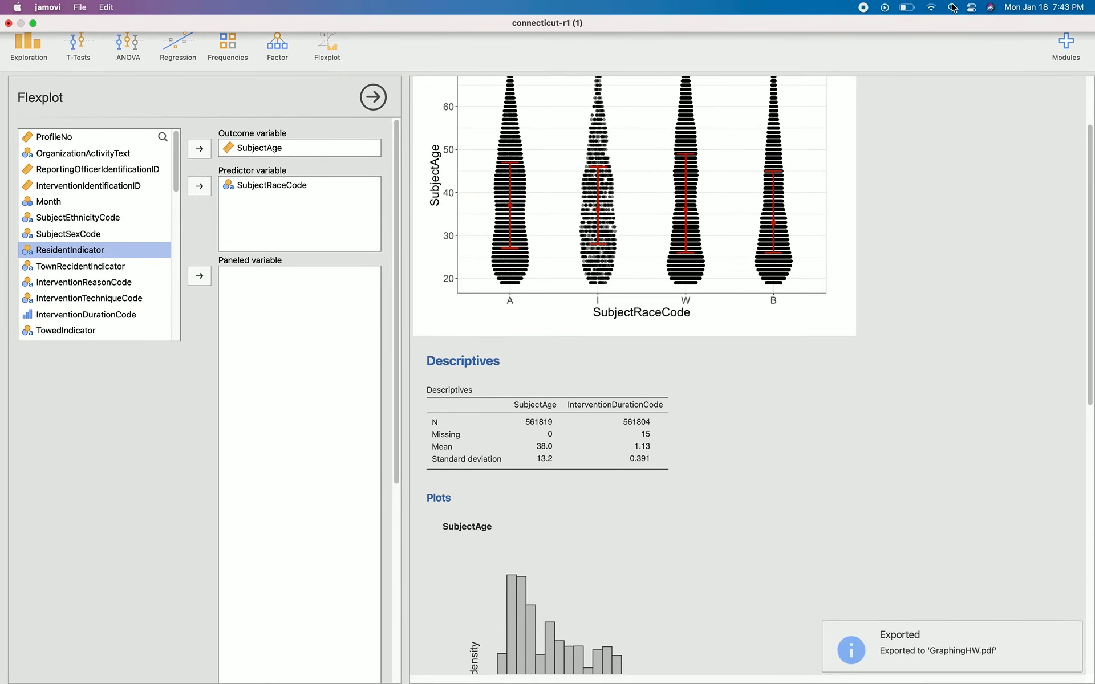
# Step: Search the computer for "Graphing" and open the exported GraphingHW.pdf in Acrobat Reader
pyautogui.press('super+space')
pyautogui.write('Graphing')
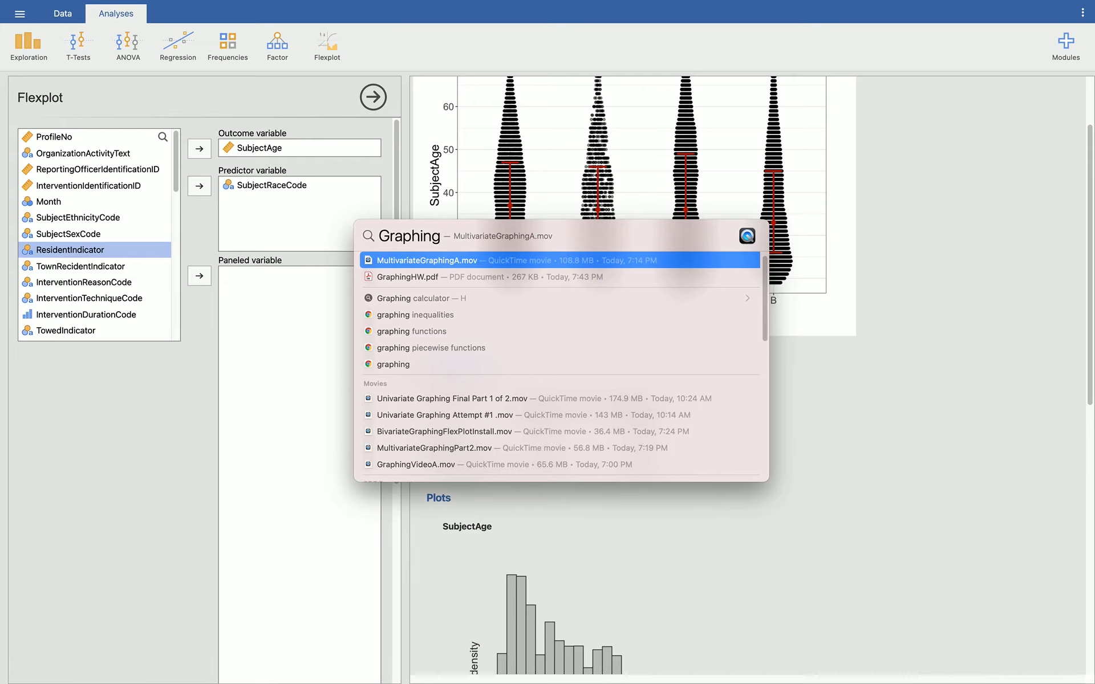
pyautogui.press('Escape')
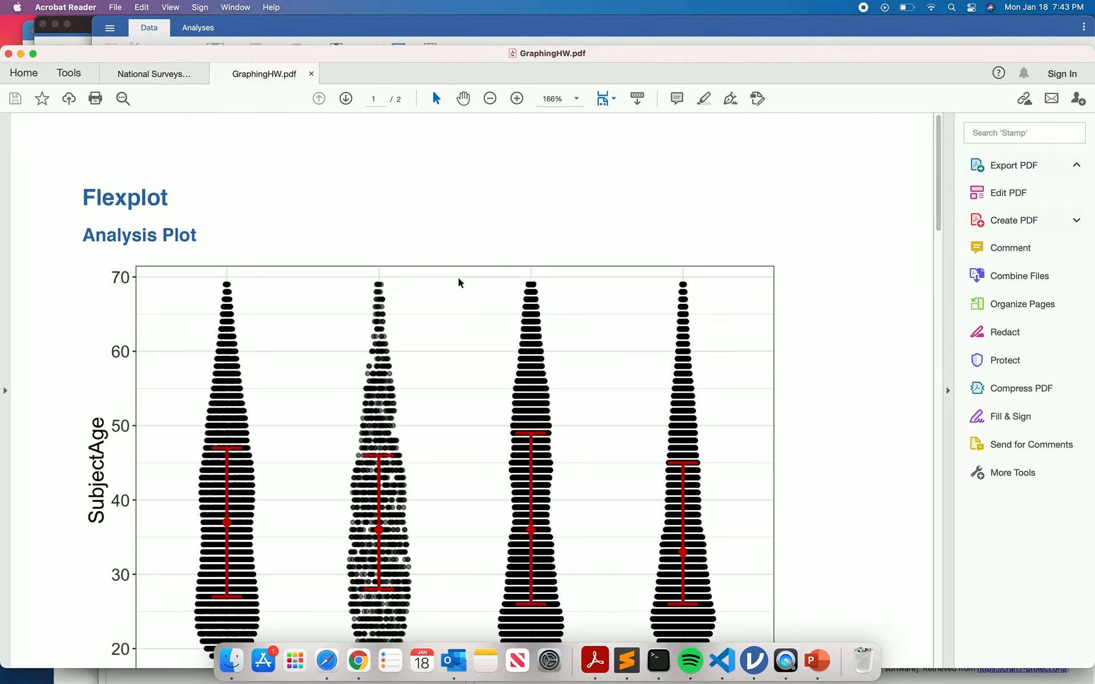
# Step: Look through the exported PDF to check the Flexplot graph, the descriptives table and the histograms
pyautogui.scroll(-10, 474, 285)
pyautogui.scroll(-15, 478, 287)
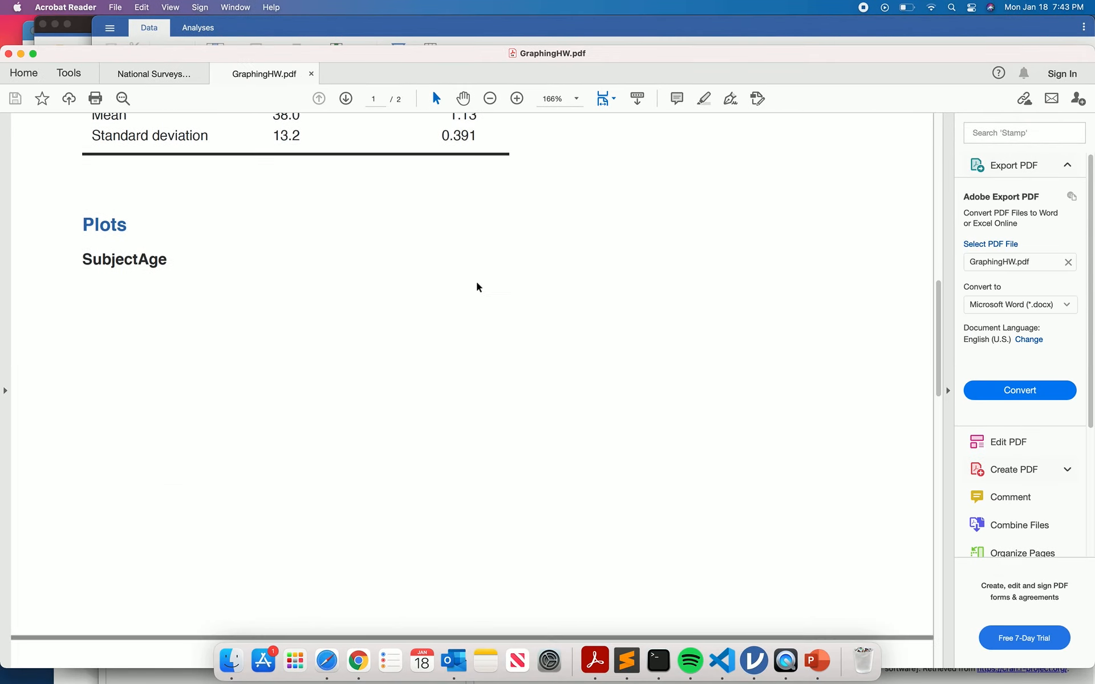
pyautogui.scroll(-5, 477, 283)
pyautogui.scroll(20, 477, 282)
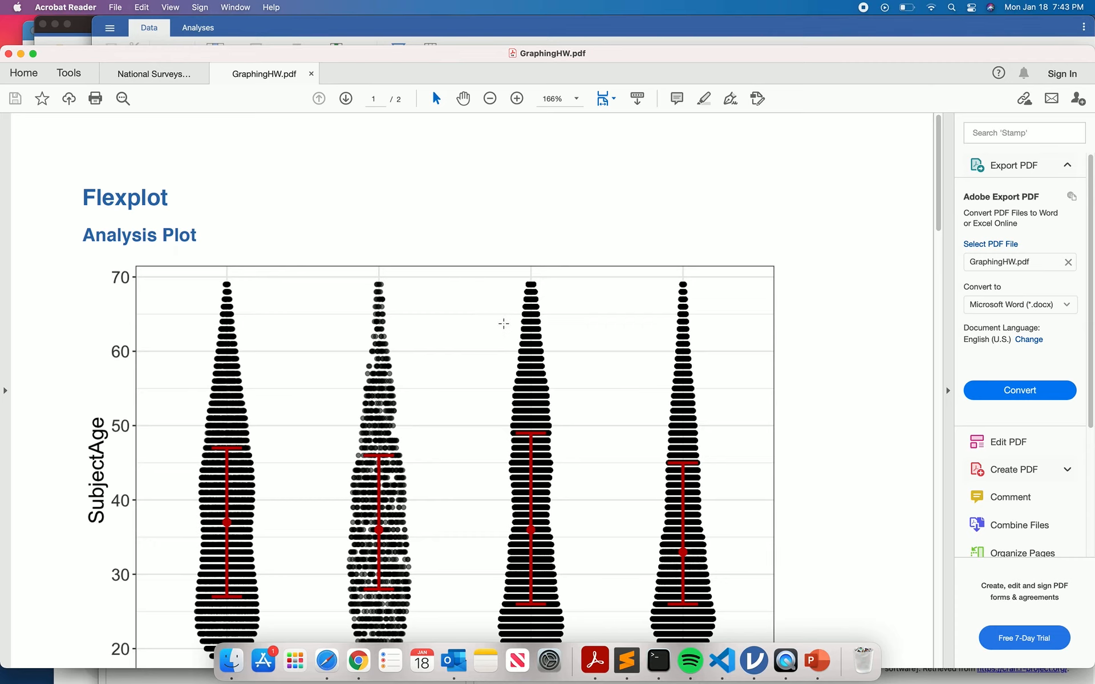
pyautogui.scroll(-20, 504, 323)
pyautogui.scroll(5, 504, 325)
pyautogui.scroll(15, 504, 328)
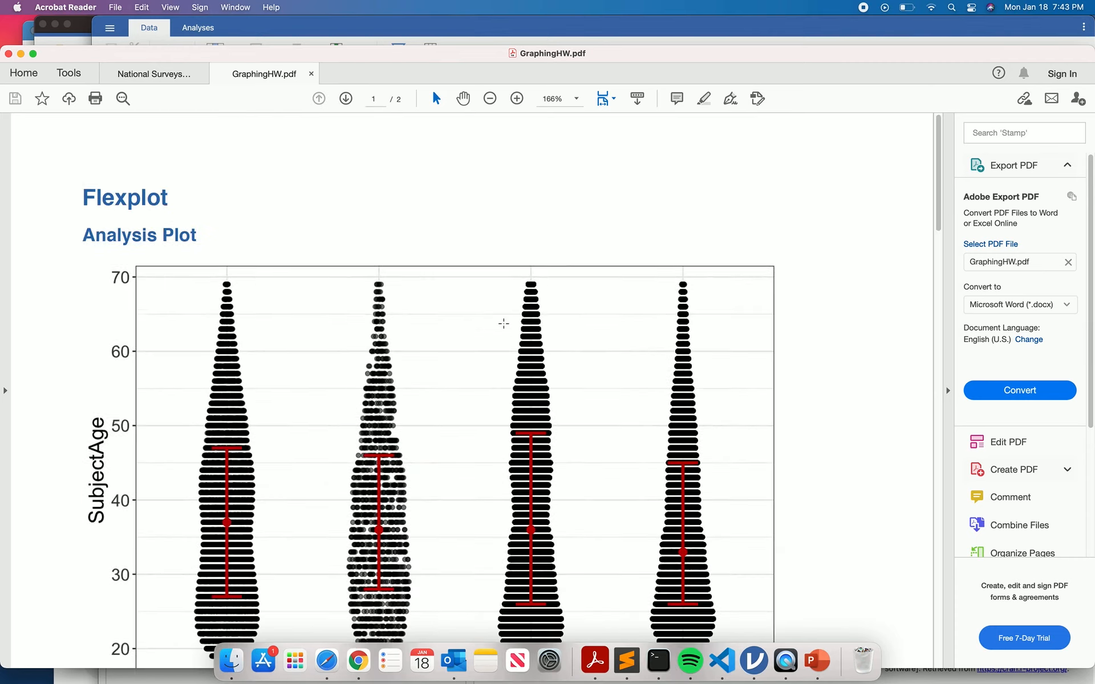